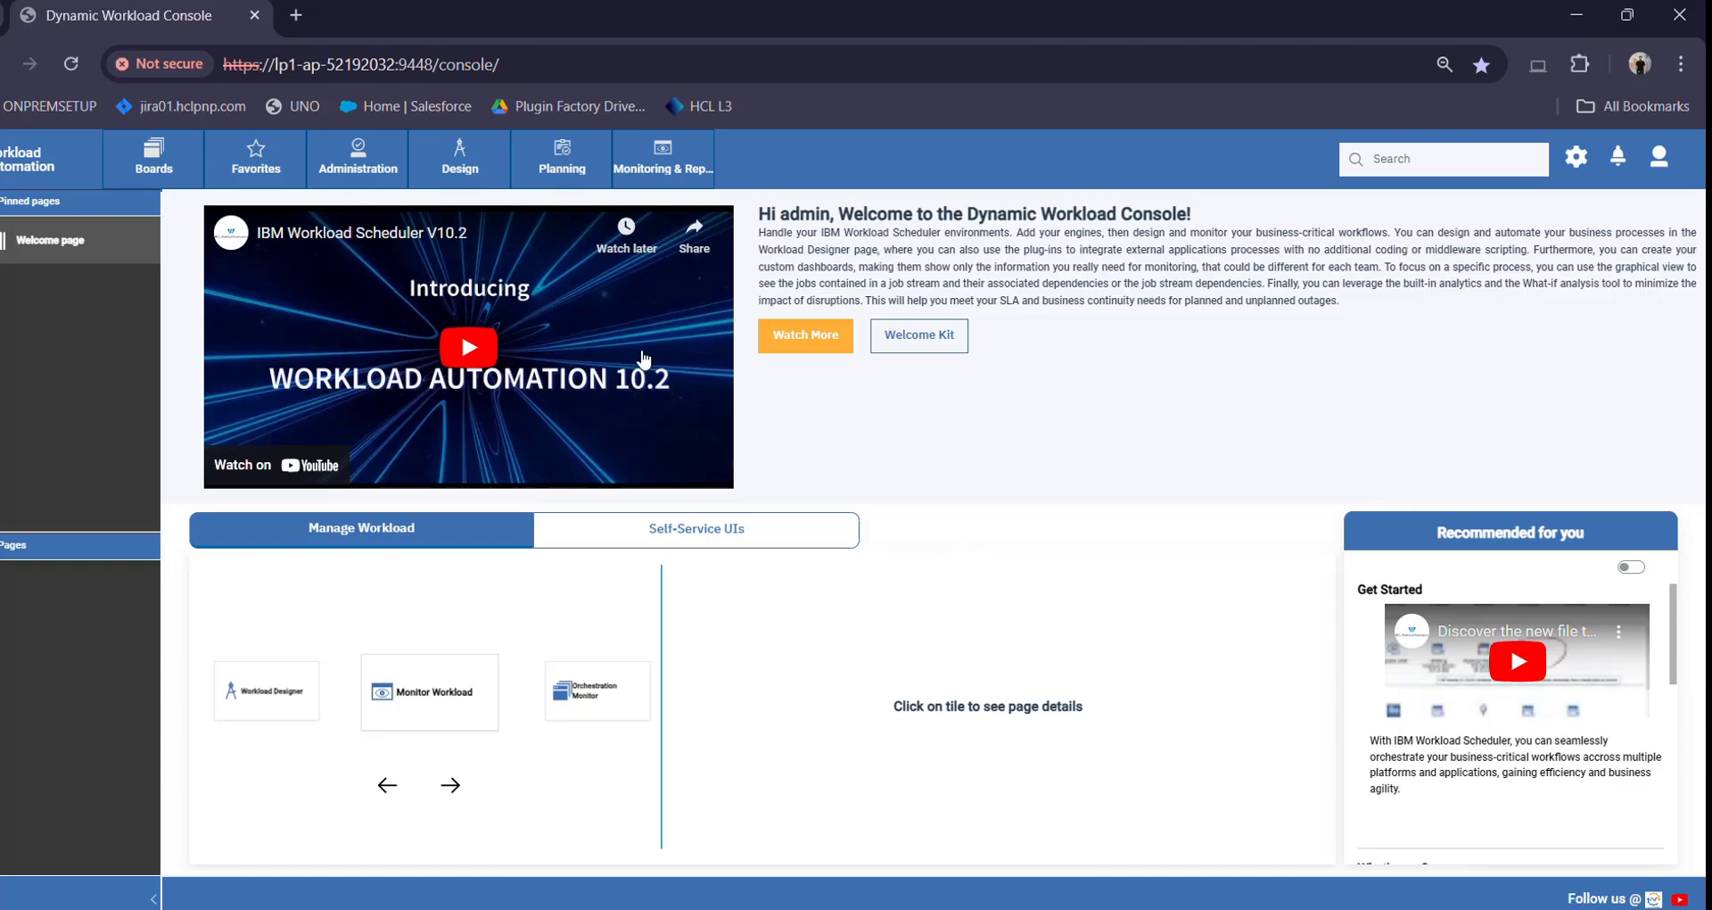
In Workload Designer, create a new Google Cloud Workflows job definition, found by searching 'goo'
{"action": "left_click", "coordinate": [480, 161]}
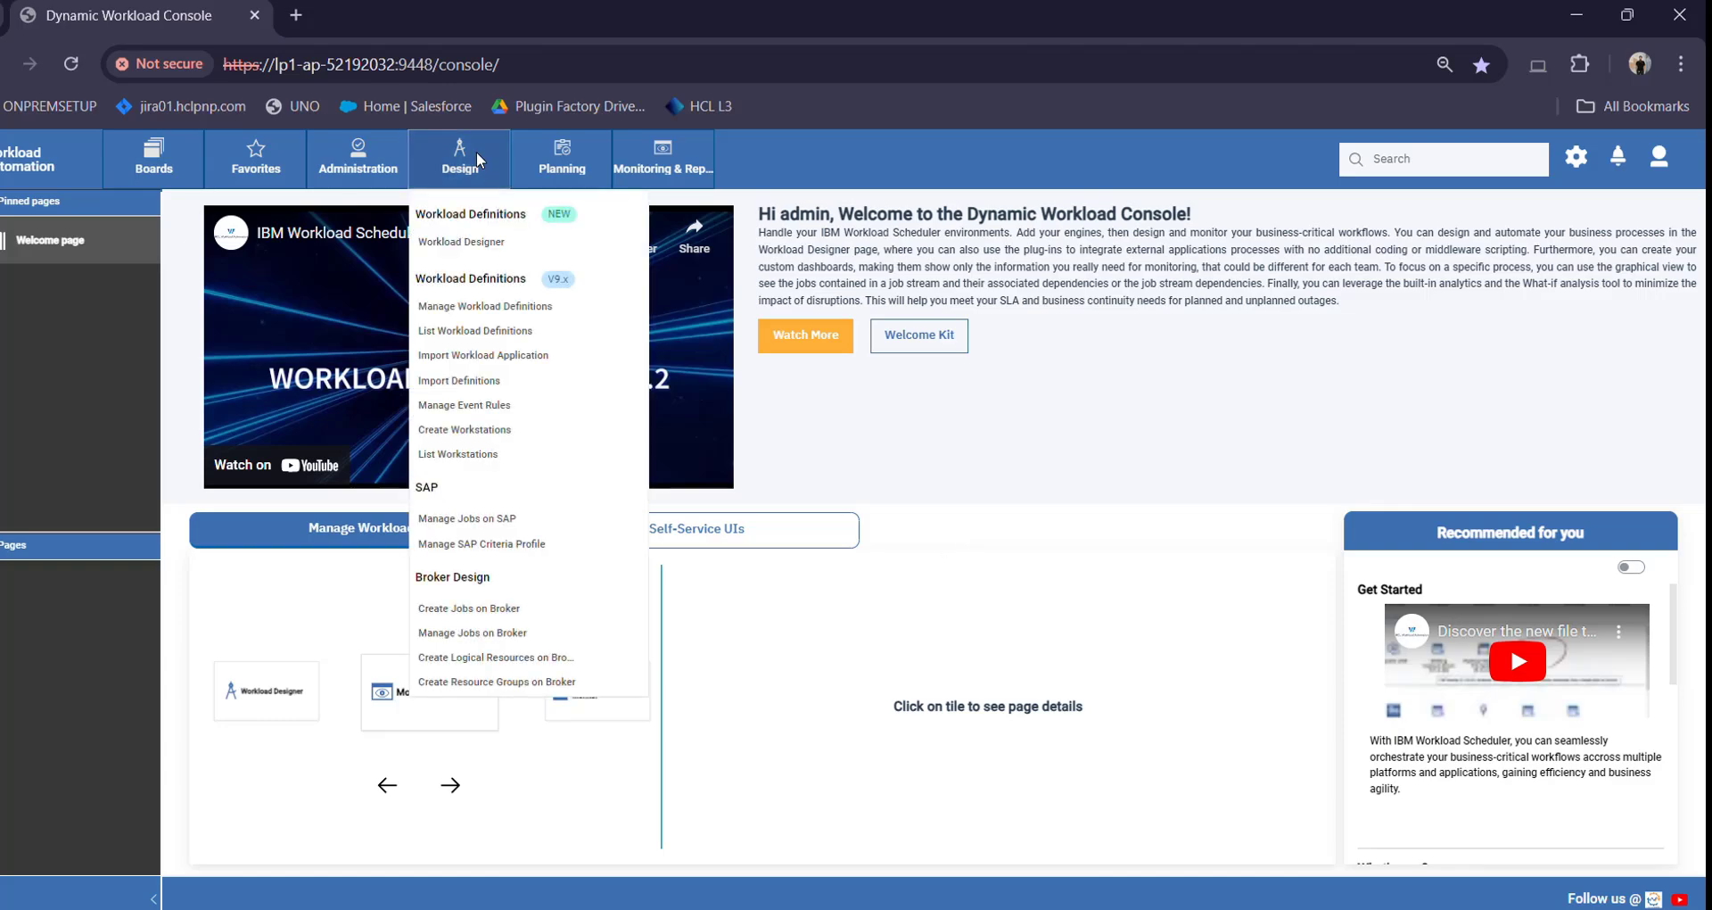
{"action": "left_click", "coordinate": [524, 252]}
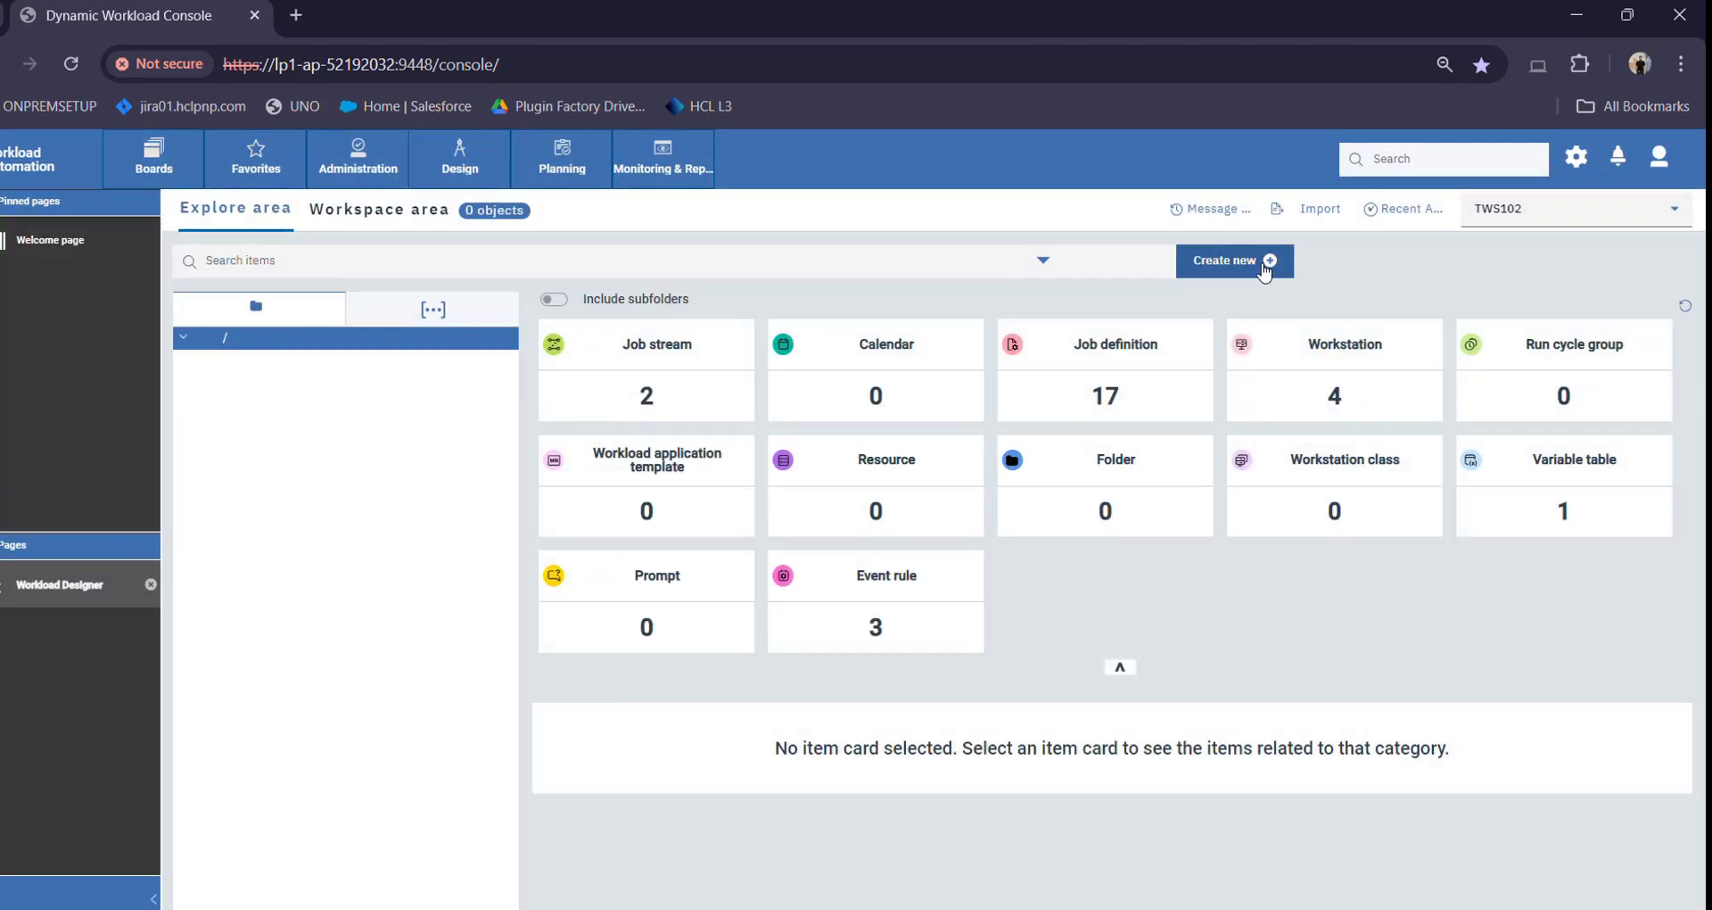
{"action": "left_click", "coordinate": [1220, 262]}
{"action": "left_click", "coordinate": [1245, 323]}
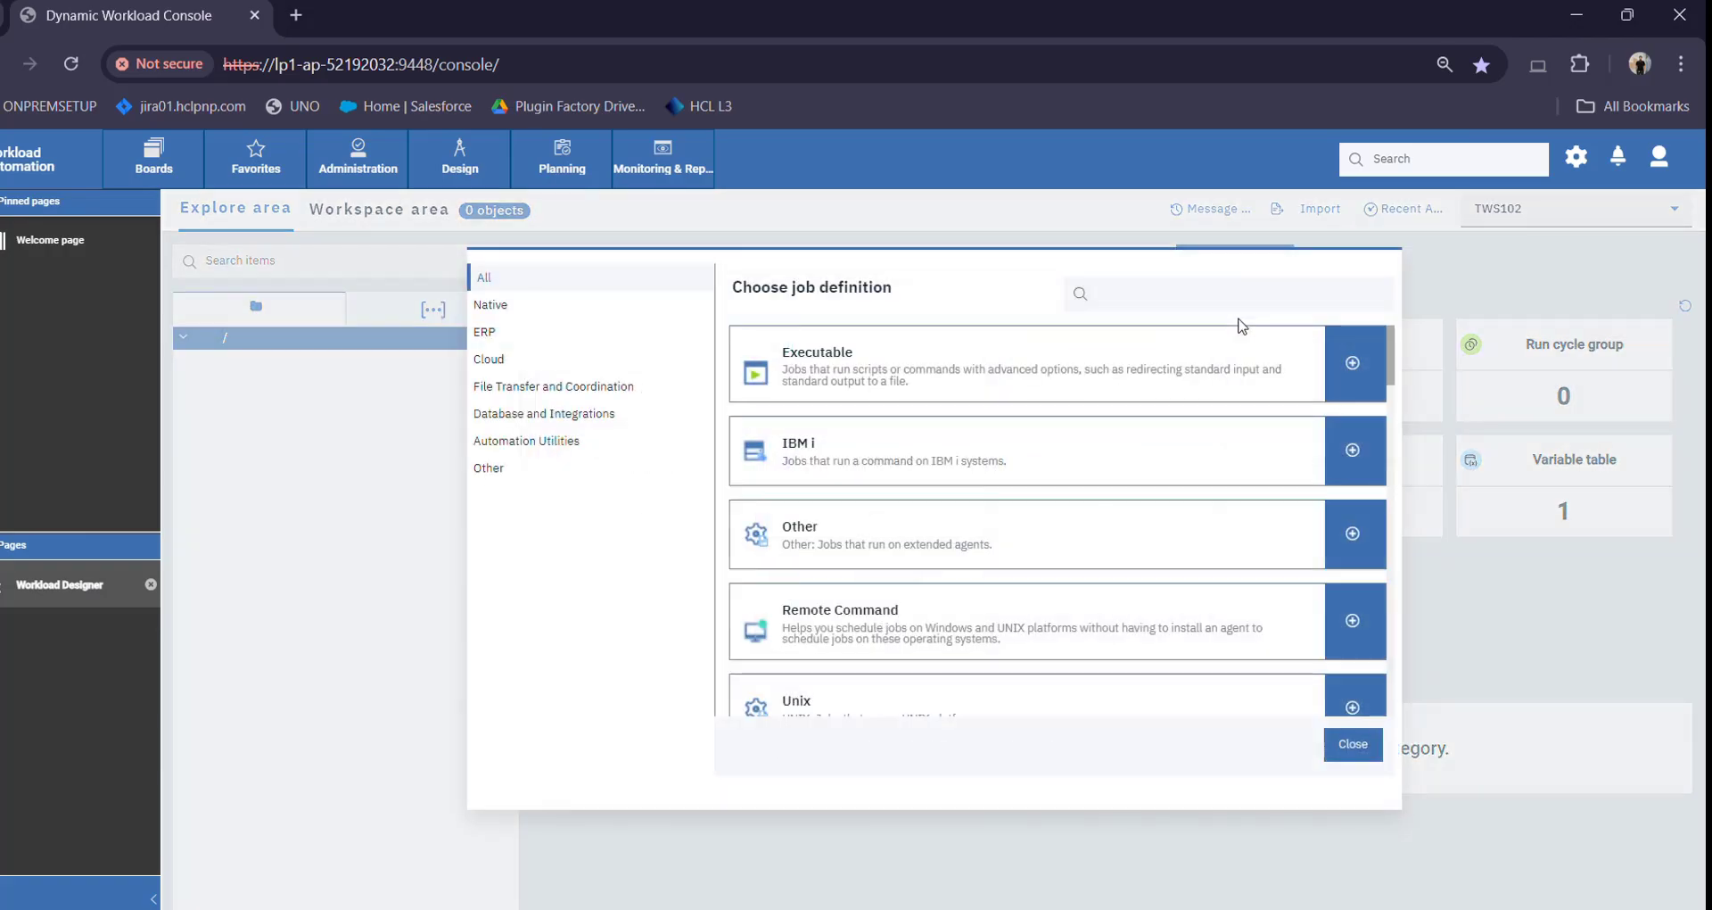
{"action": "type", "text": "goo"}
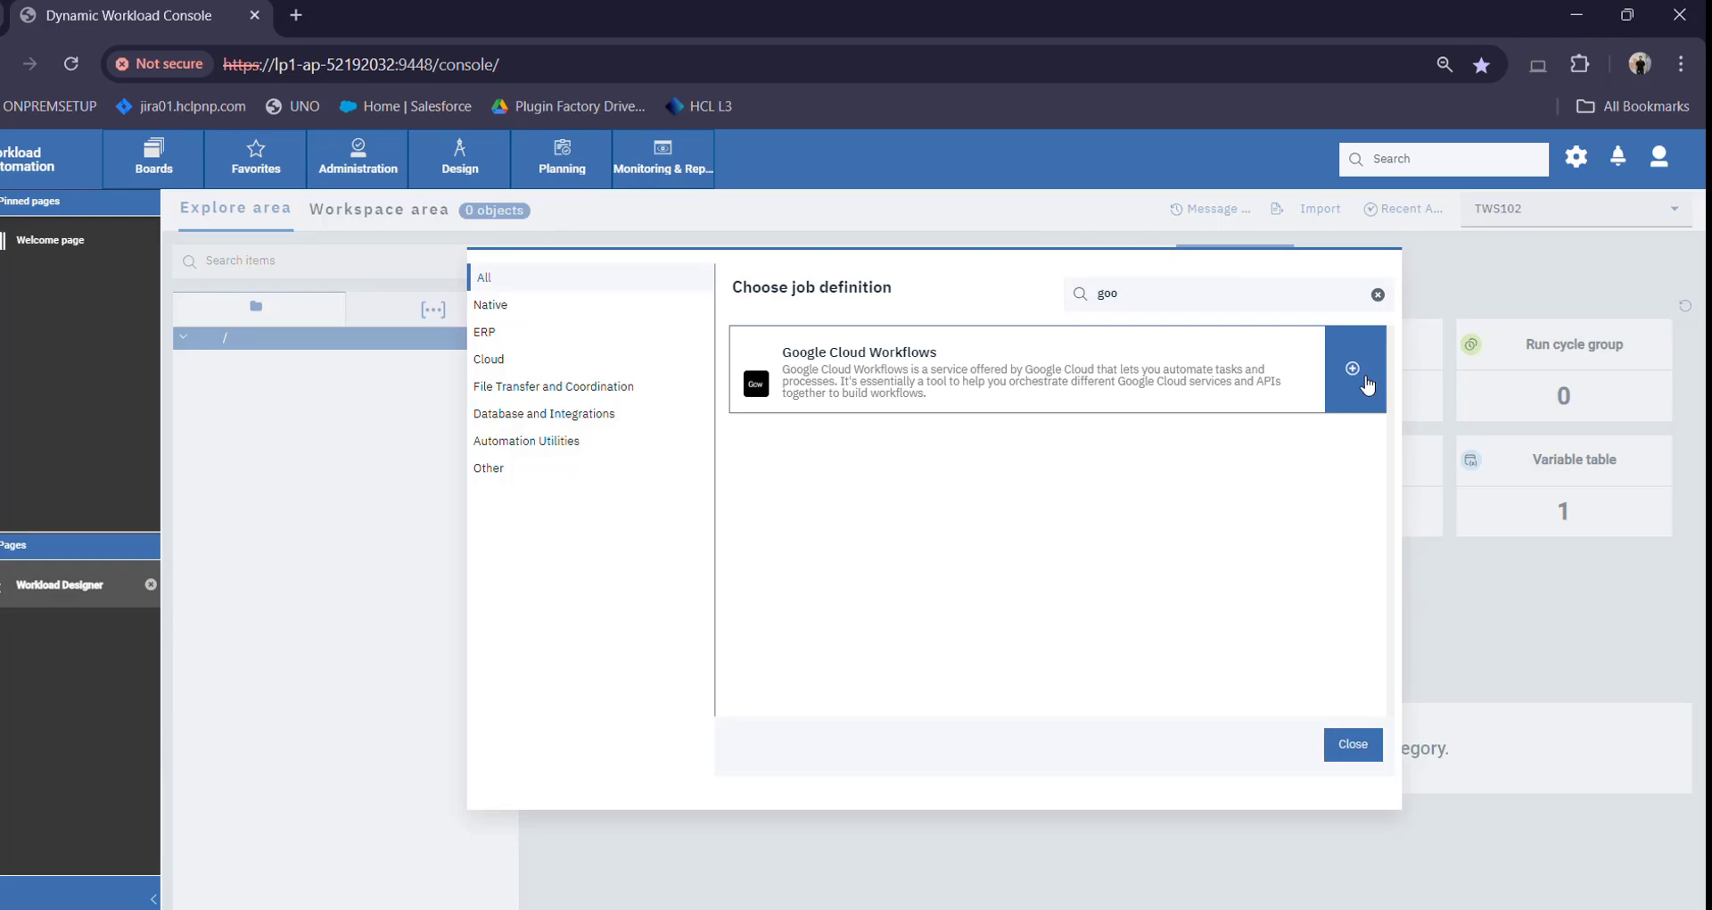
{"action": "left_click", "coordinate": [1365, 374]}
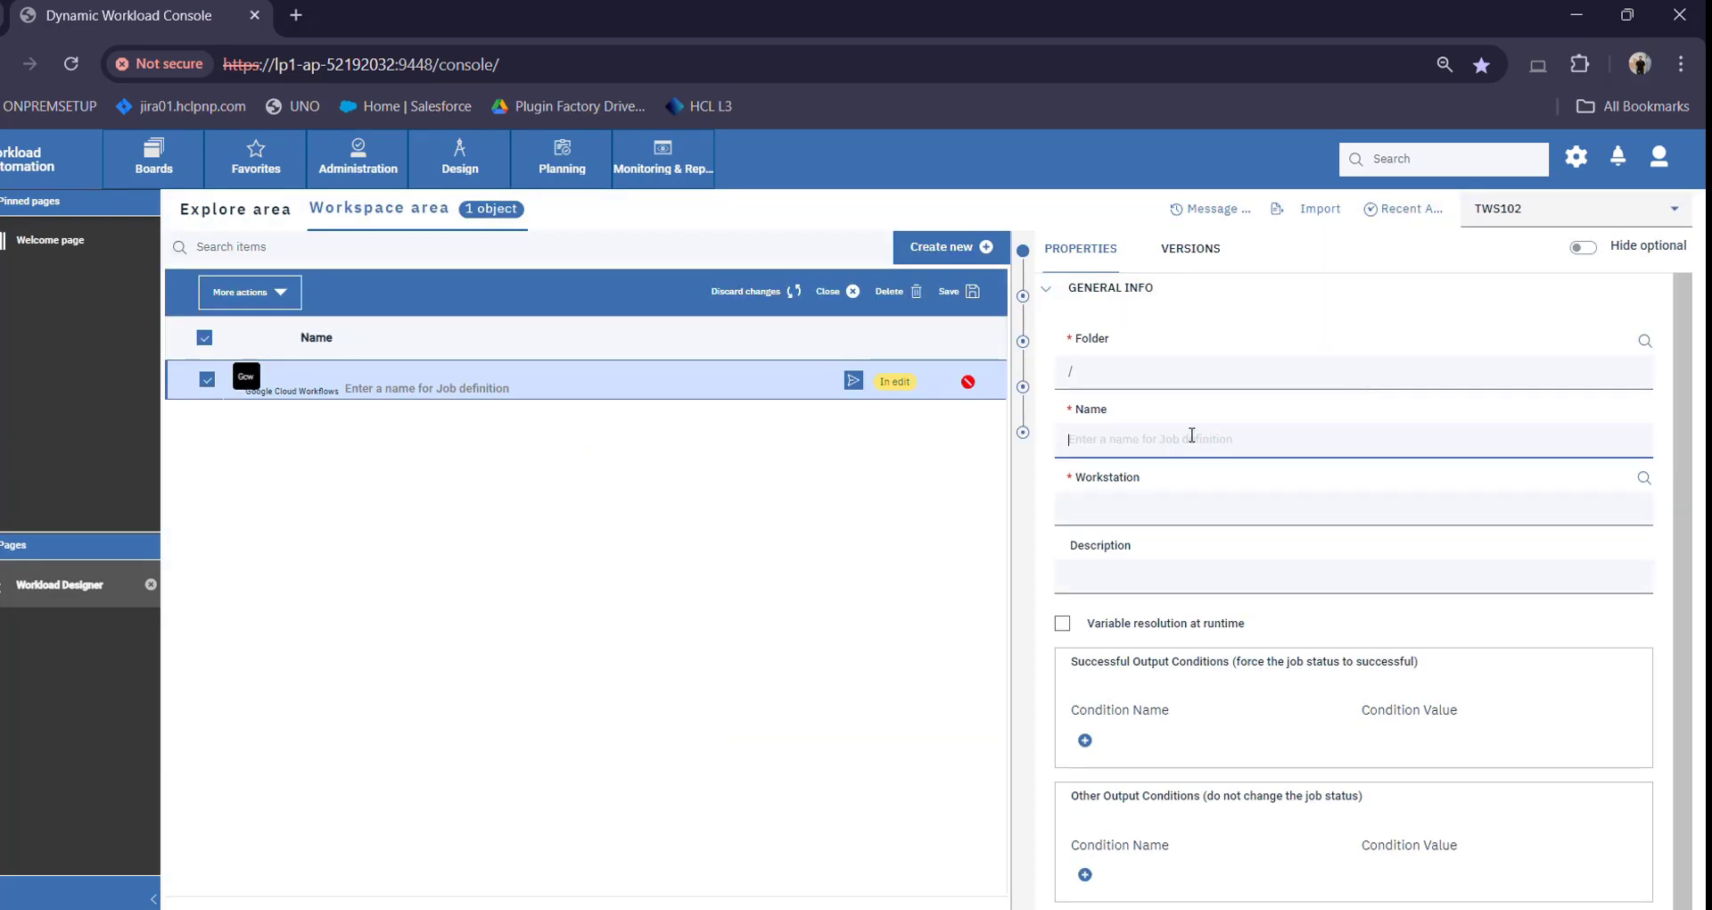
Name the new job definition GCWF2708
{"action": "scroll", "coordinate": [1191, 435], "scroll_direction": "down", "scroll_amount": 1}
{"action": "scroll", "coordinate": [1191, 434], "scroll_direction": "up", "scroll_amount": 1}
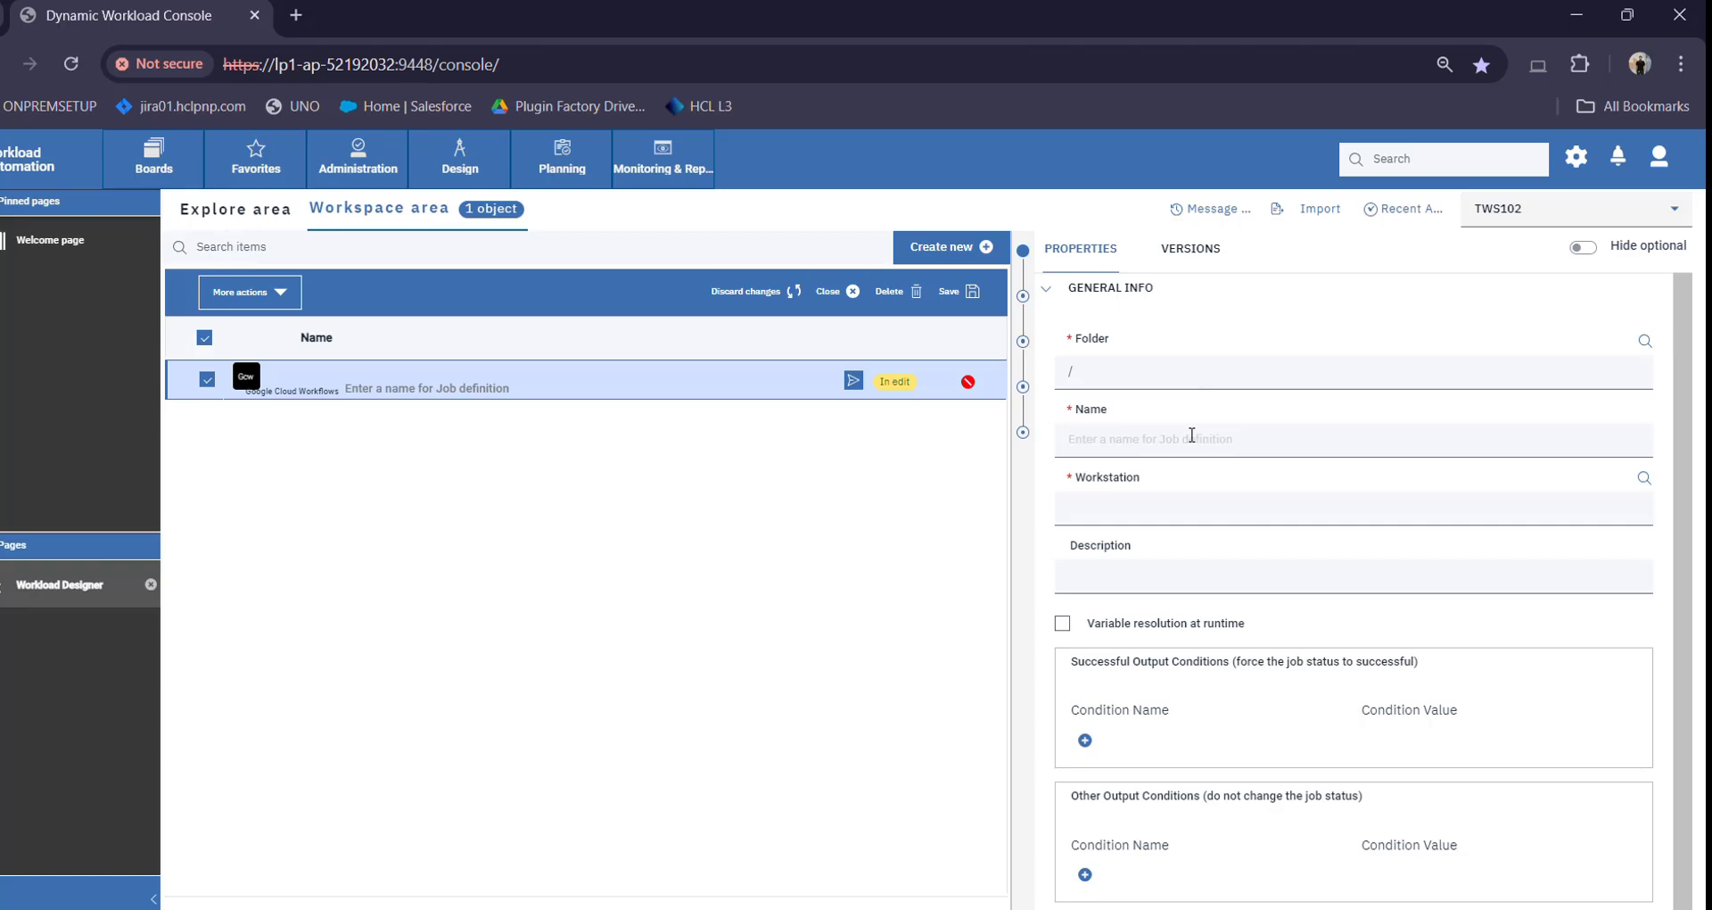
{"action": "left_click", "coordinate": [1186, 441]}
{"action": "type", "text": "G"}
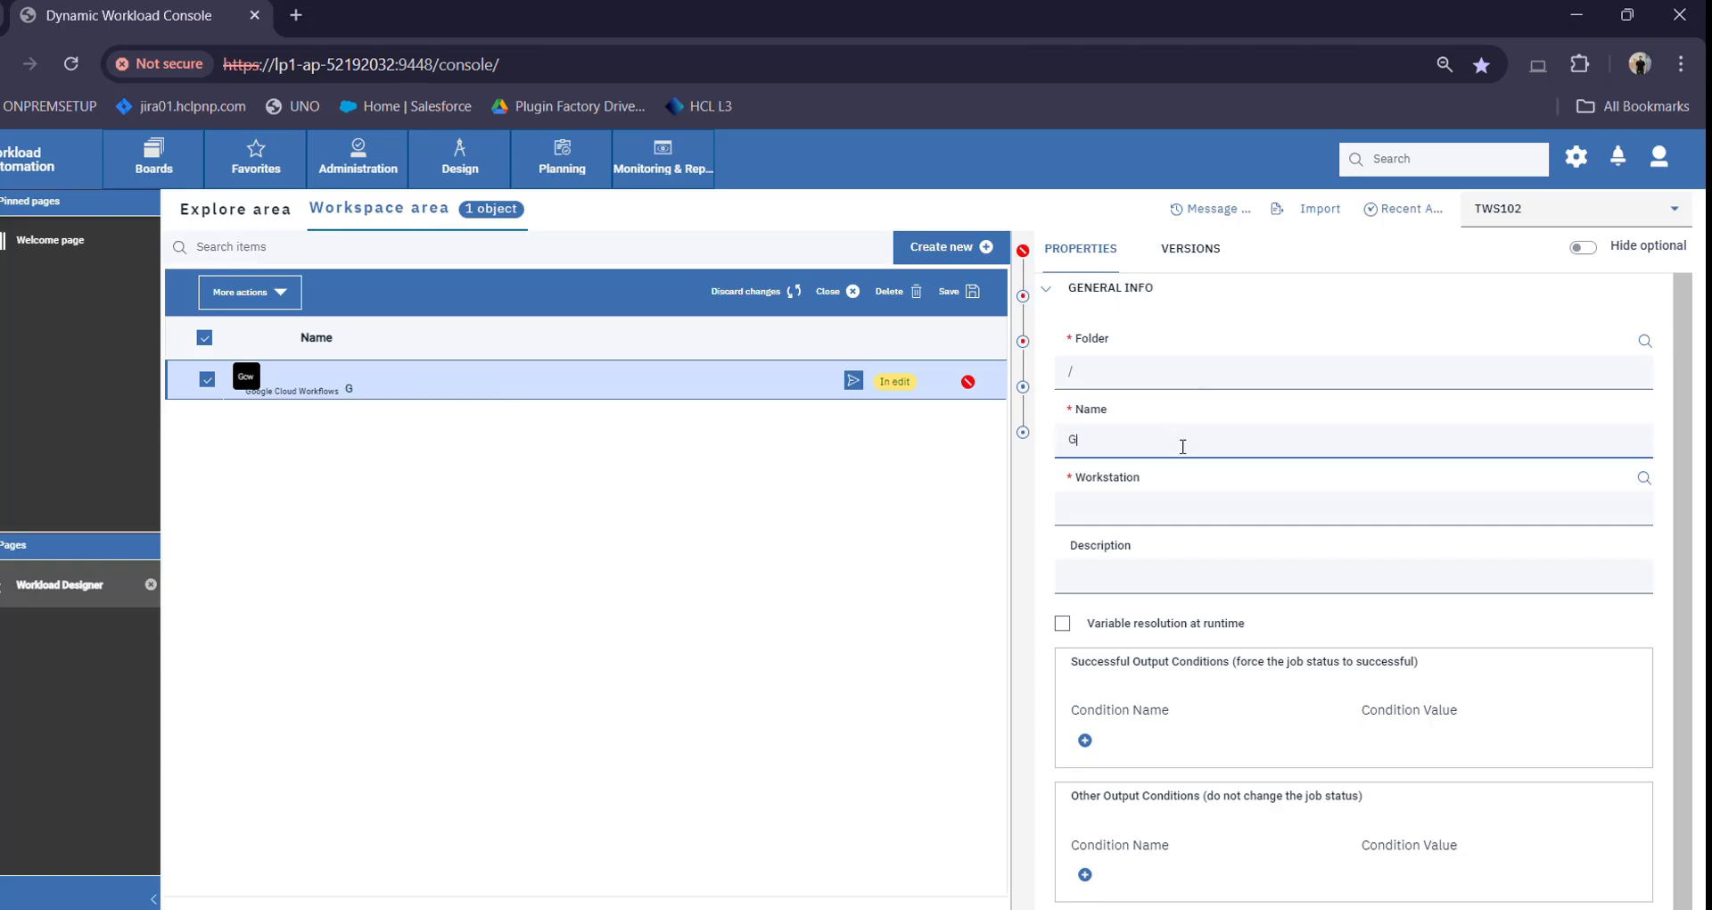
{"action": "type", "text": "CWF2708"}
Search for a workstation and assign it to the job
{"action": "left_click", "coordinate": [1644, 478]}
{"action": "left_click", "coordinate": [669, 585]}
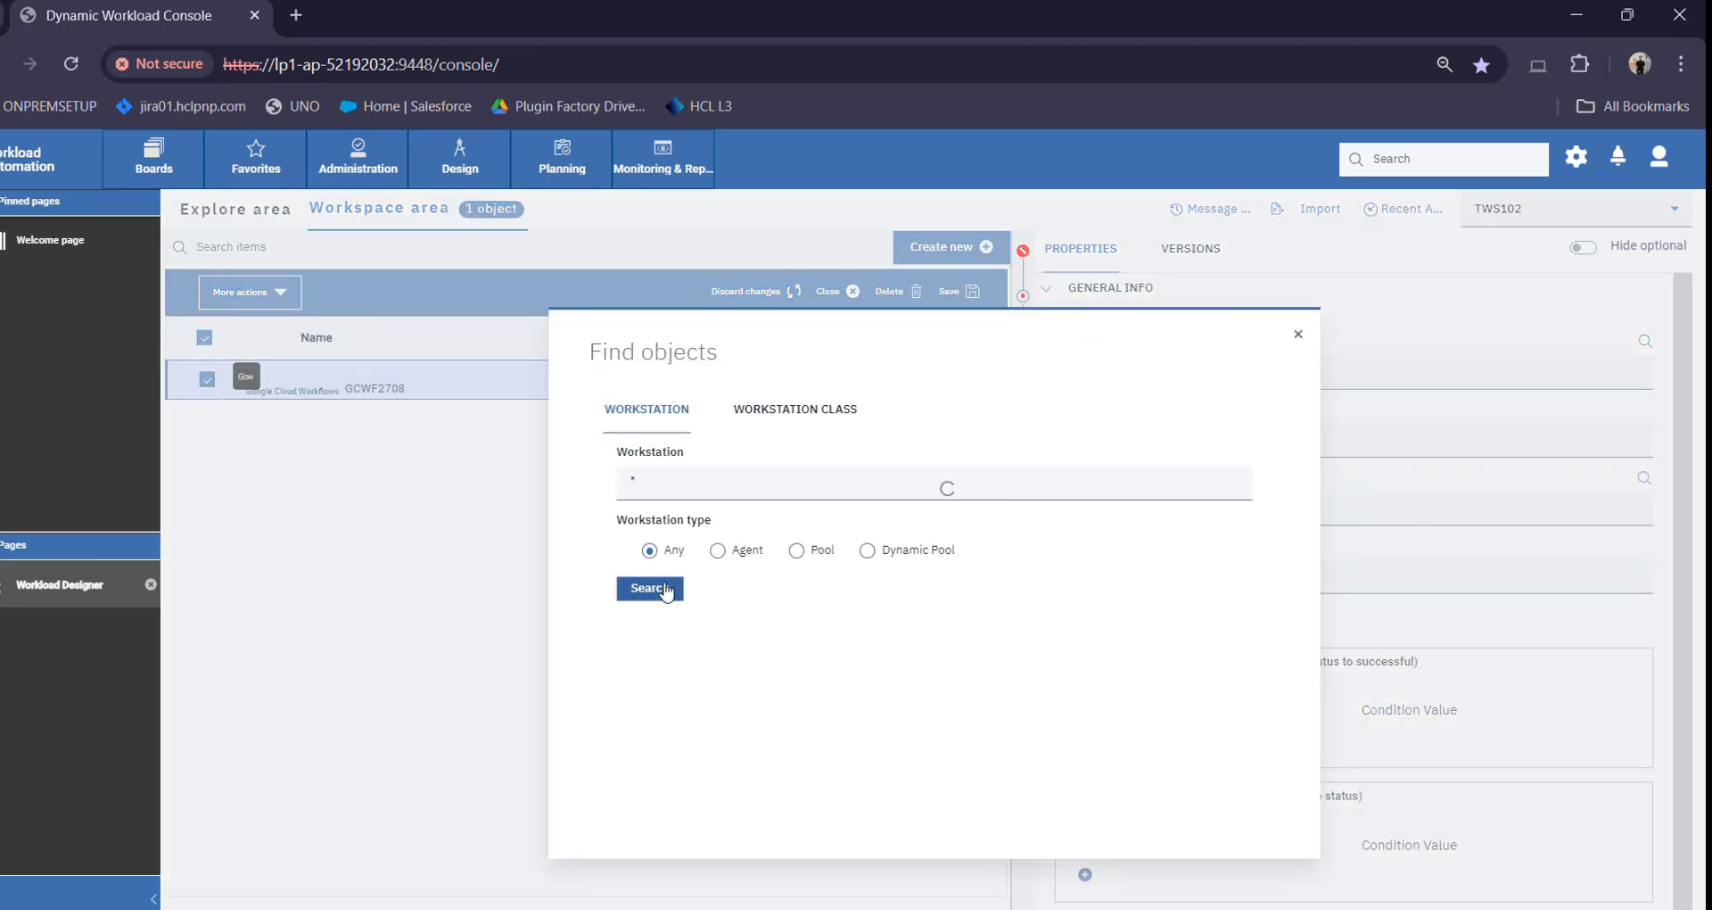
{"action": "left_click", "coordinate": [734, 474]}
{"action": "scroll", "coordinate": [1318, 642], "scroll_direction": "down", "scroll_amount": 5}
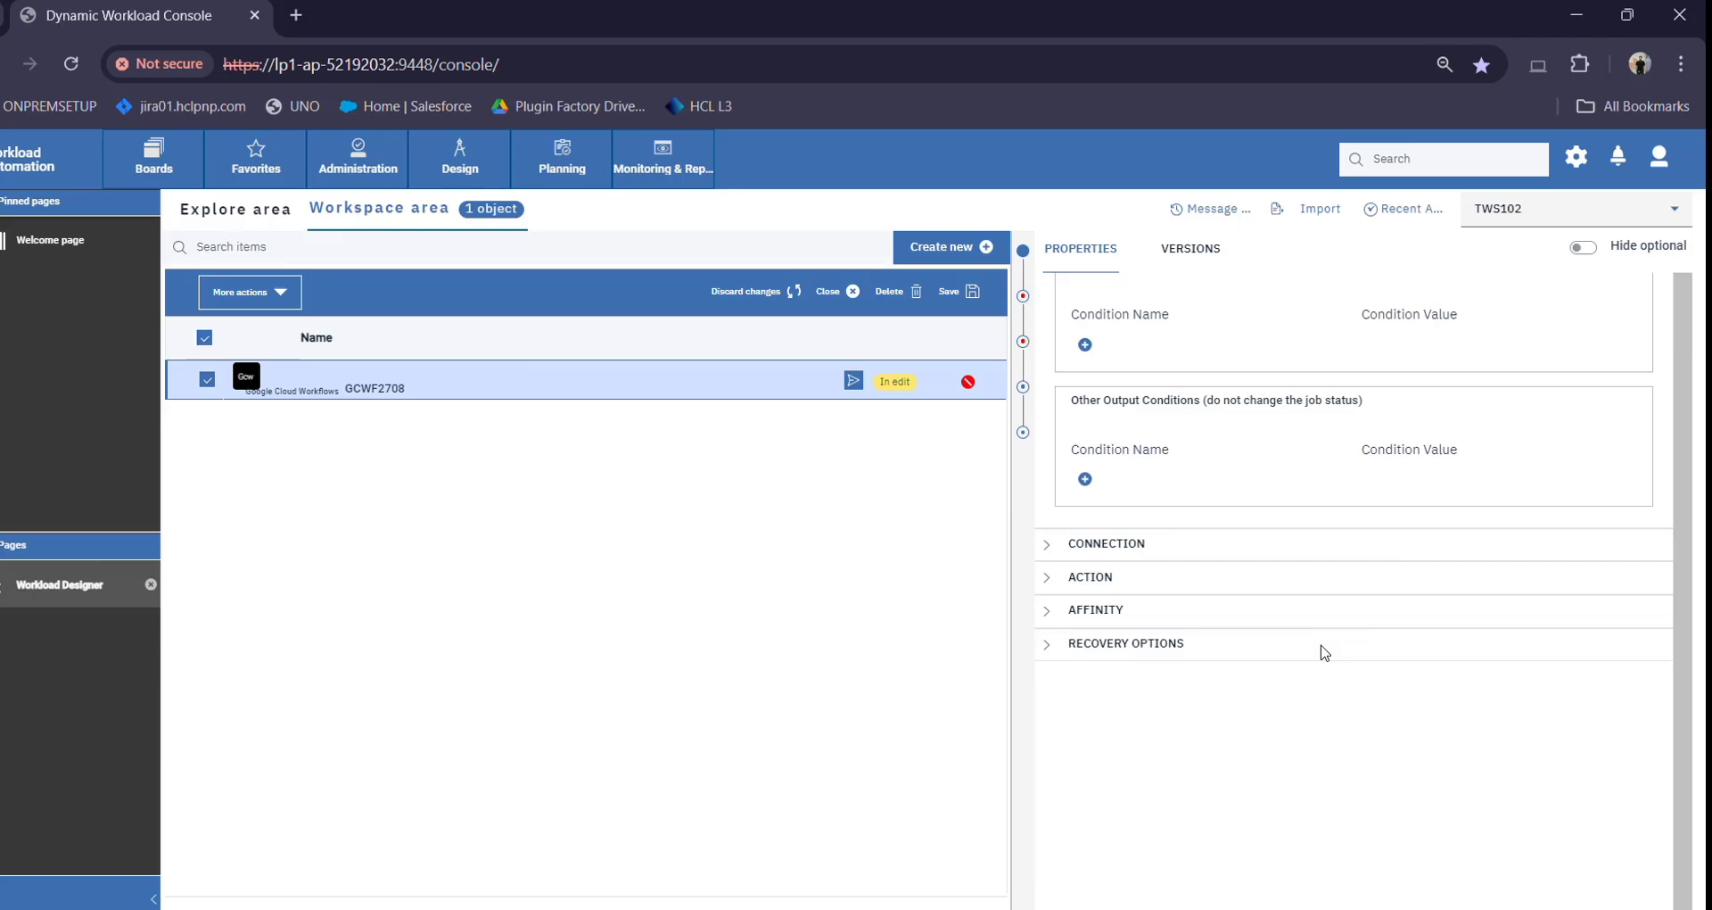
Expand the CONNECTION section and browse the service account file list, cancelling without a choice
{"action": "left_click", "coordinate": [1115, 560]}
{"action": "scroll", "coordinate": [1159, 615], "scroll_direction": "down", "scroll_amount": 2}
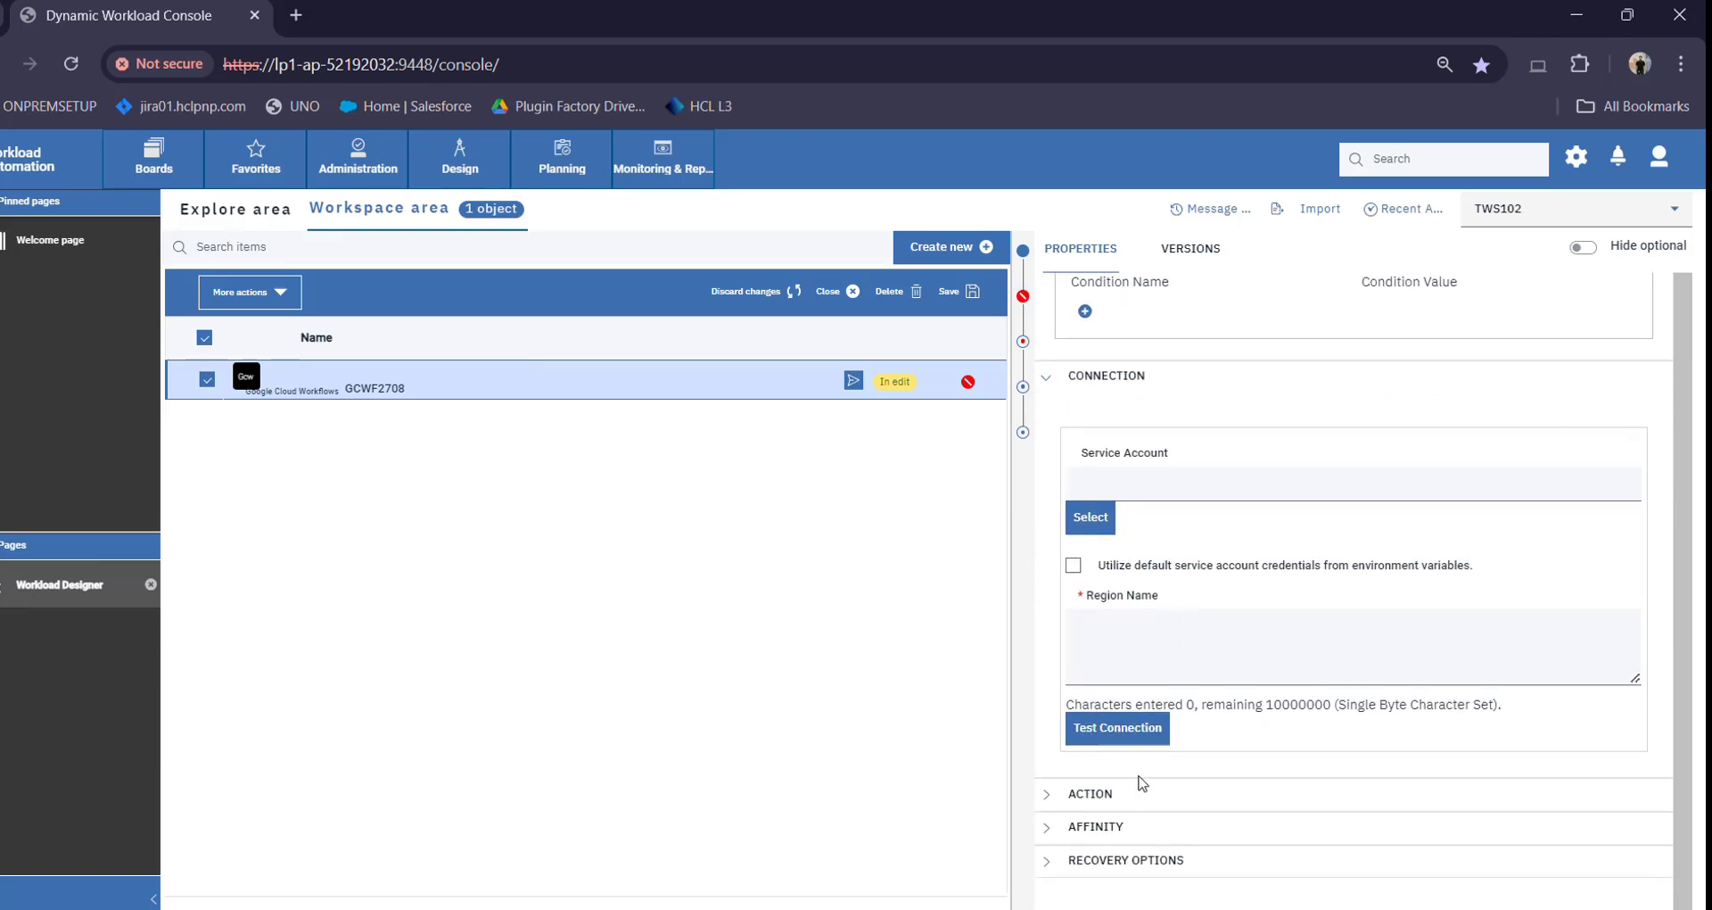
{"action": "left_click", "coordinate": [1181, 489]}
{"action": "left_click", "coordinate": [1108, 519]}
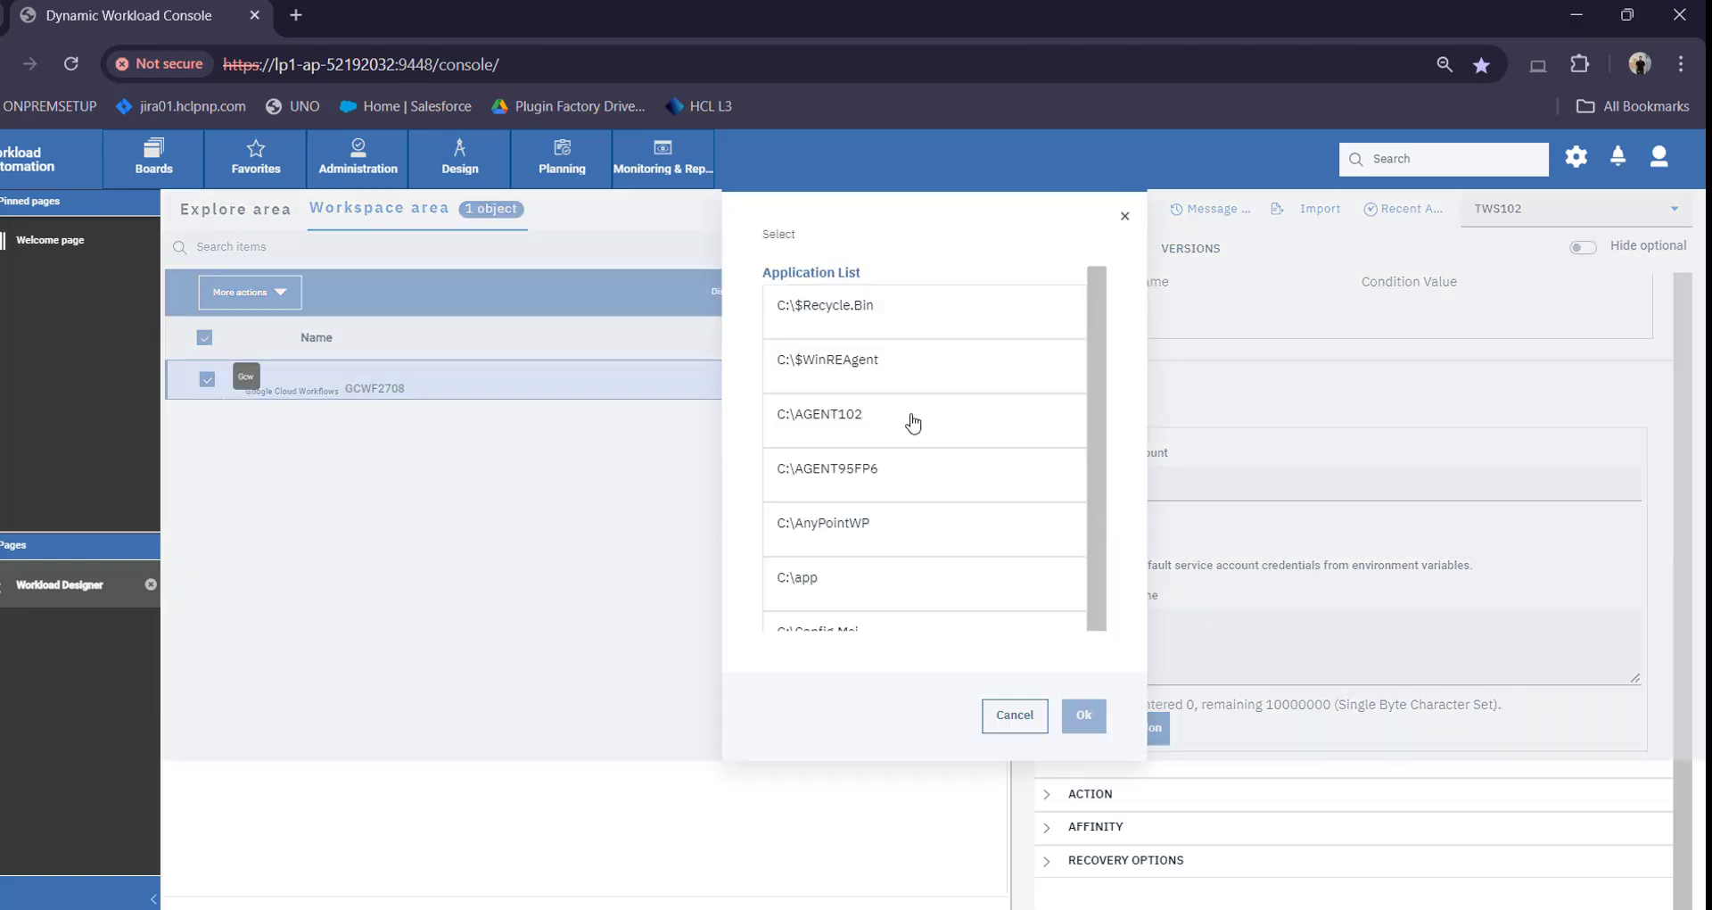
{"action": "scroll", "coordinate": [869, 589], "scroll_direction": "down", "scroll_amount": 3}
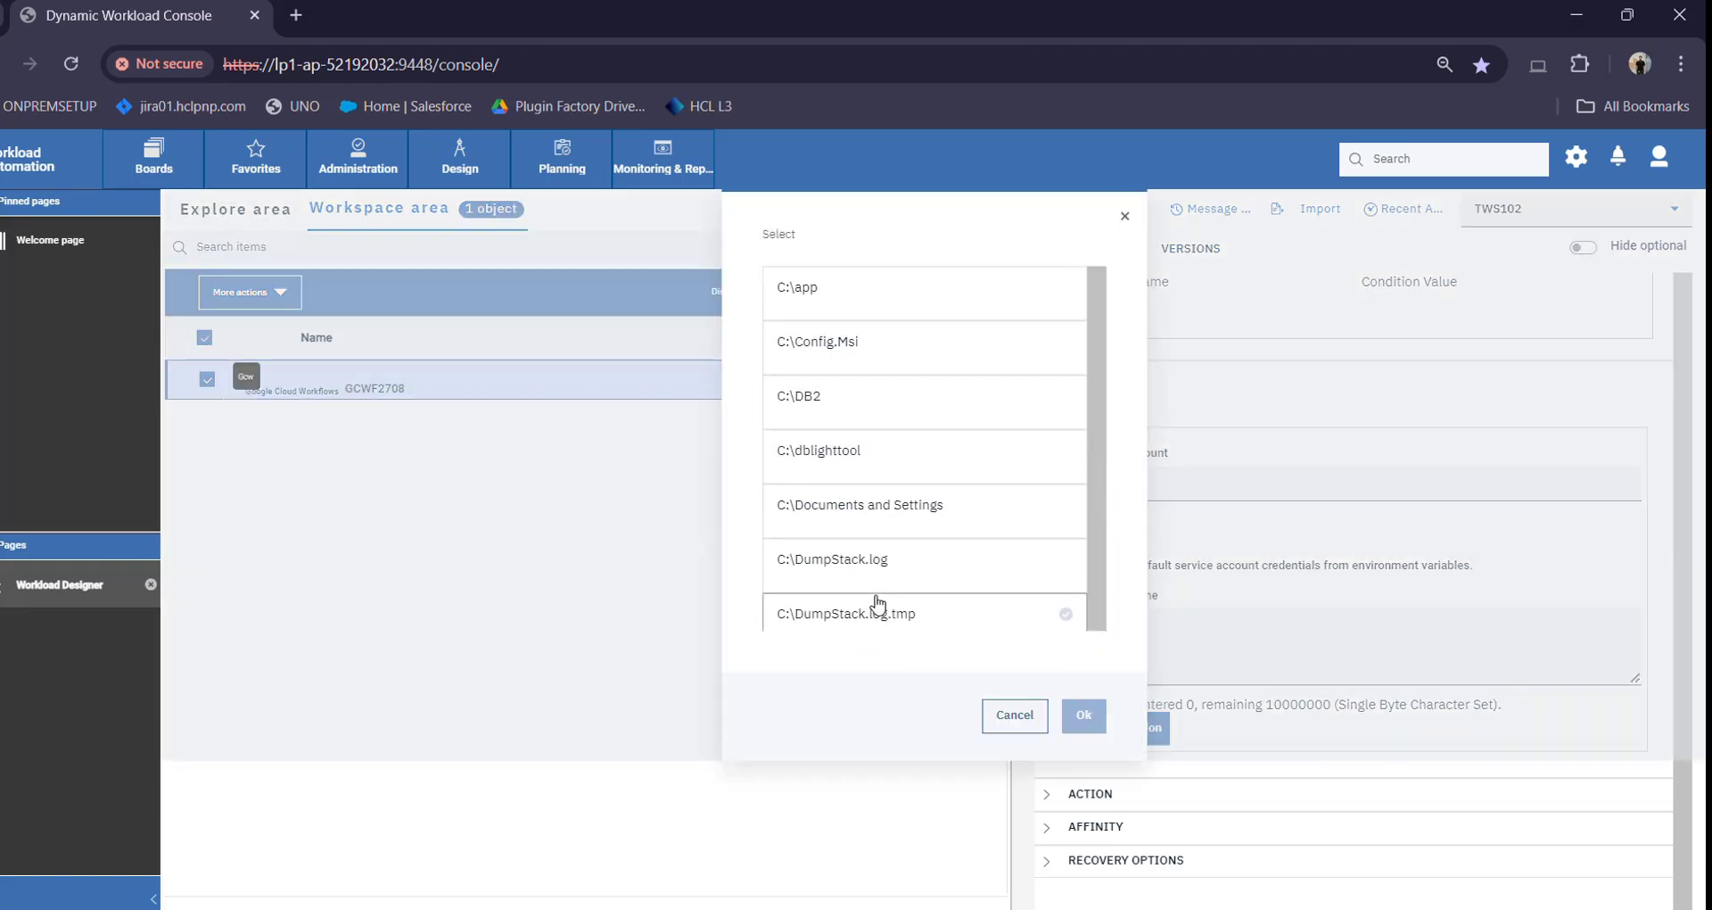
{"action": "left_click", "coordinate": [1007, 716]}
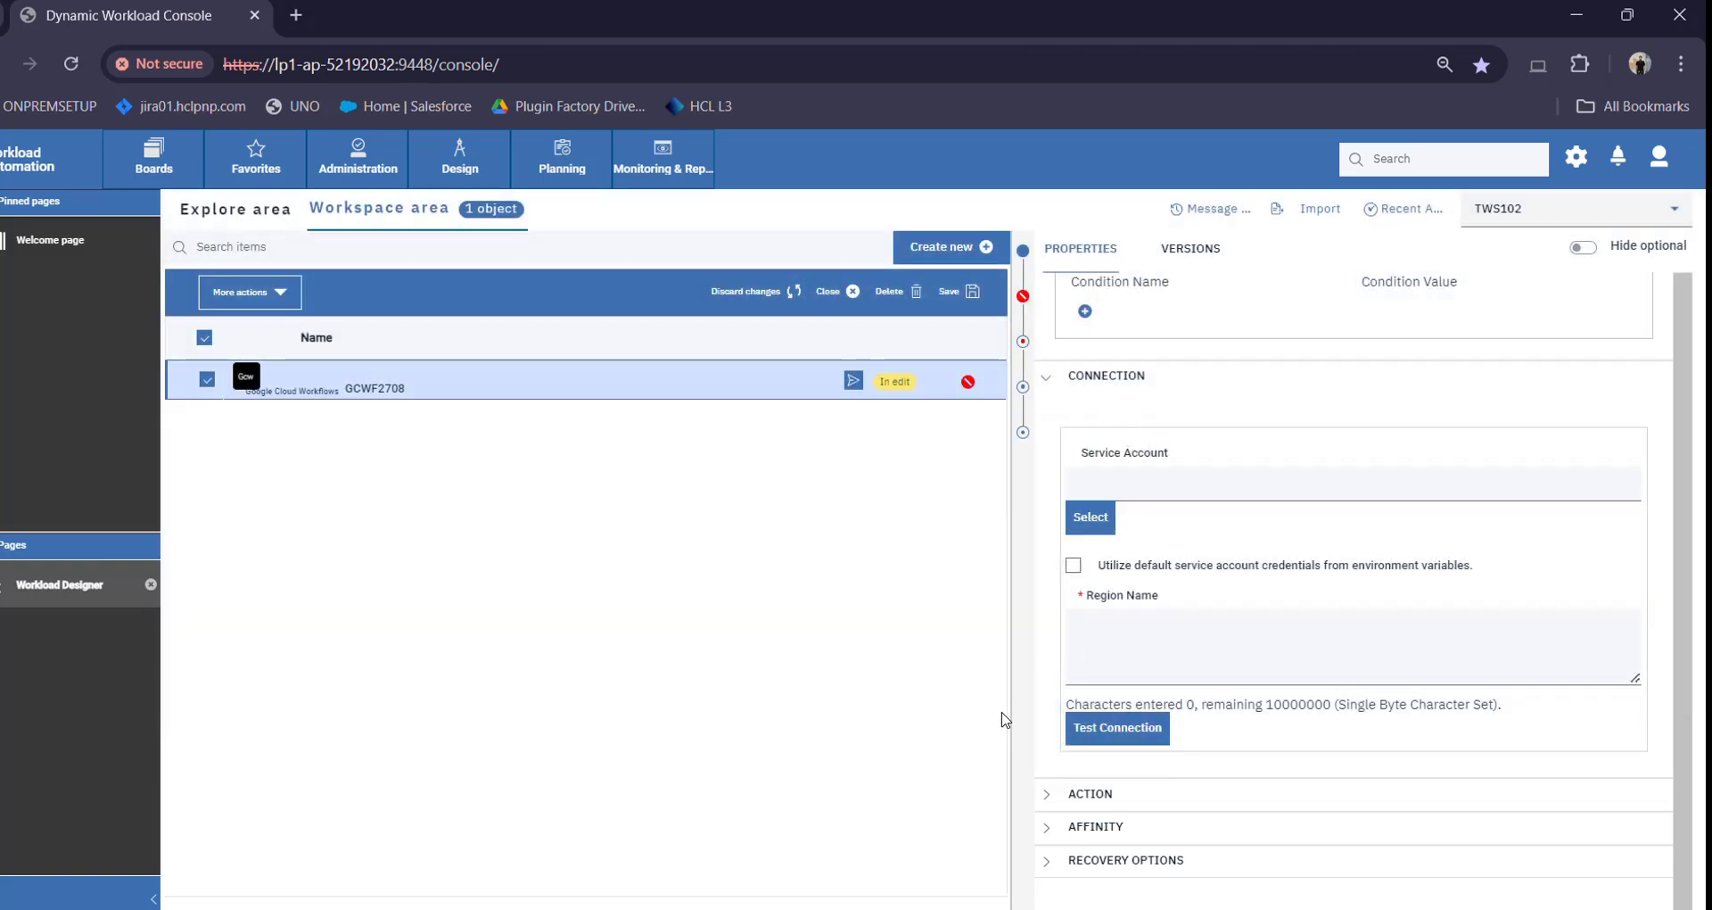
{"action": "scroll", "coordinate": [1159, 595], "scroll_direction": "down", "scroll_amount": 1}
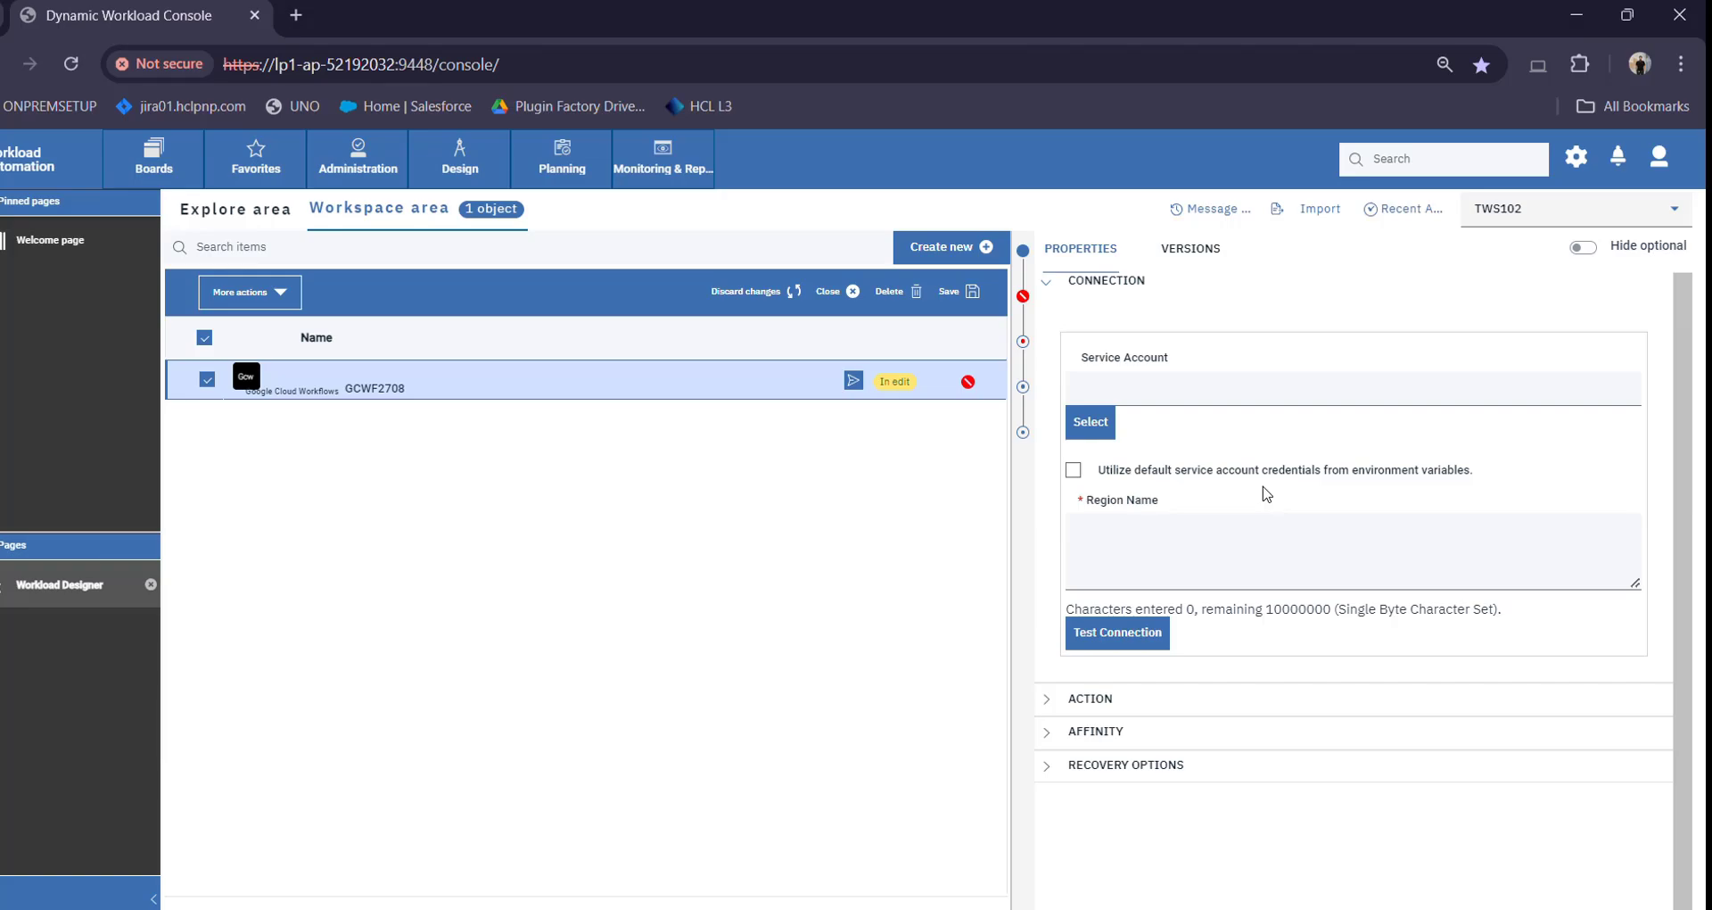
Enable default service account credentials and select the JSON service account key file
{"action": "left_click", "coordinate": [1076, 472]}
{"action": "left_click", "coordinate": [1096, 422]}
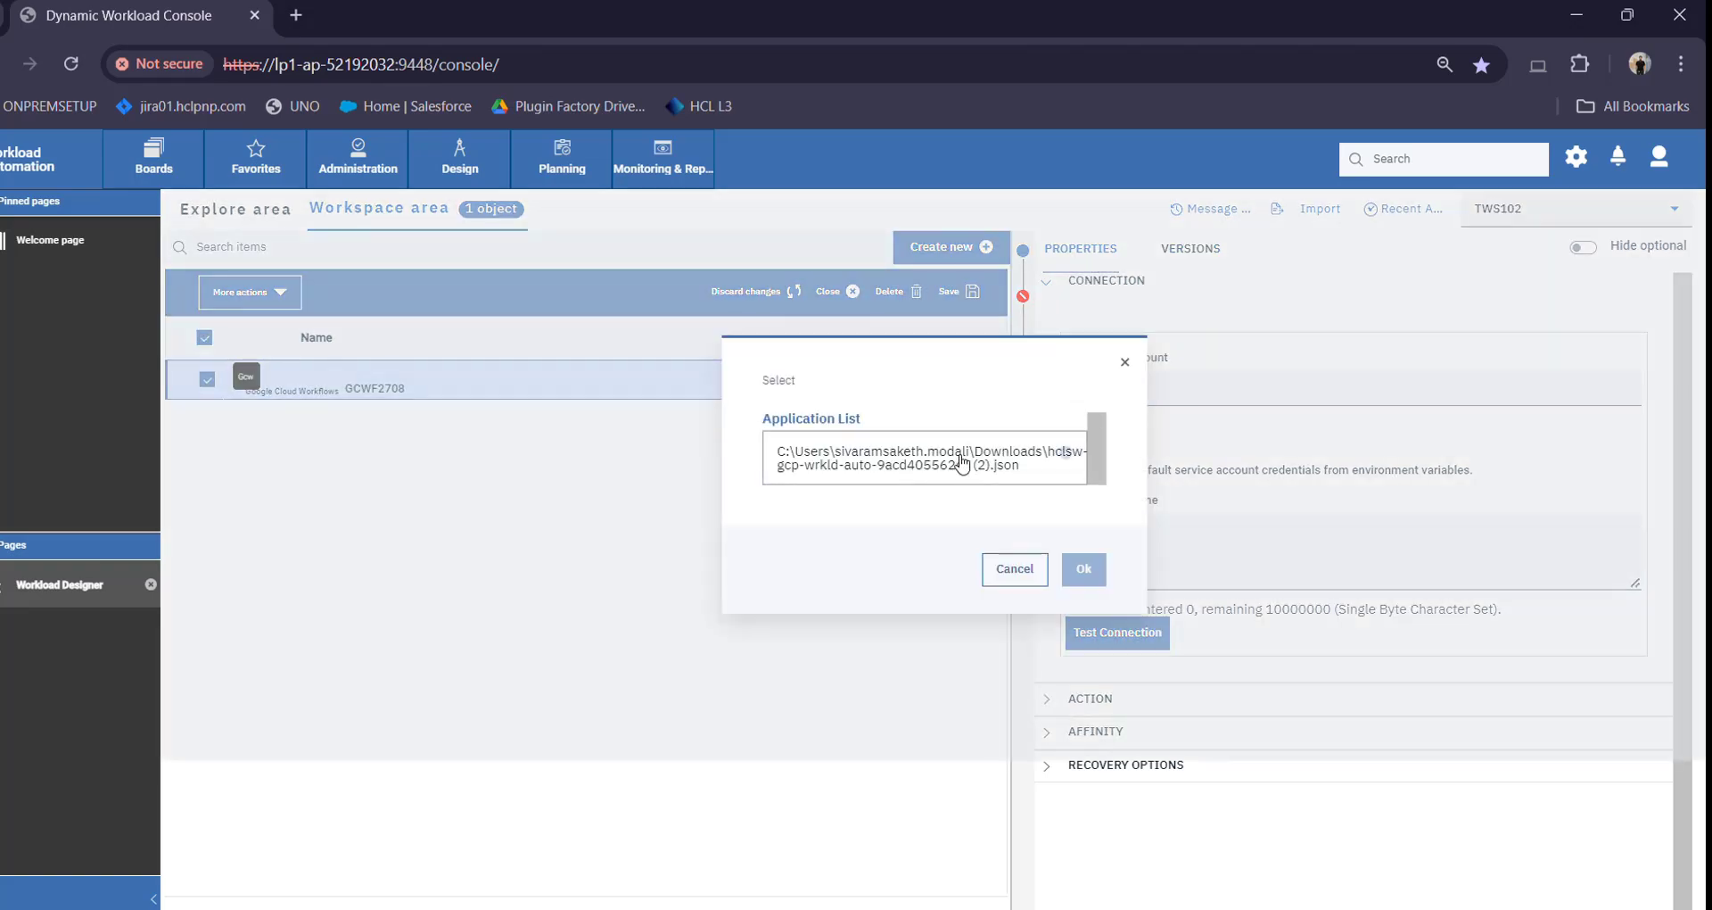
{"action": "left_click", "coordinate": [961, 462]}
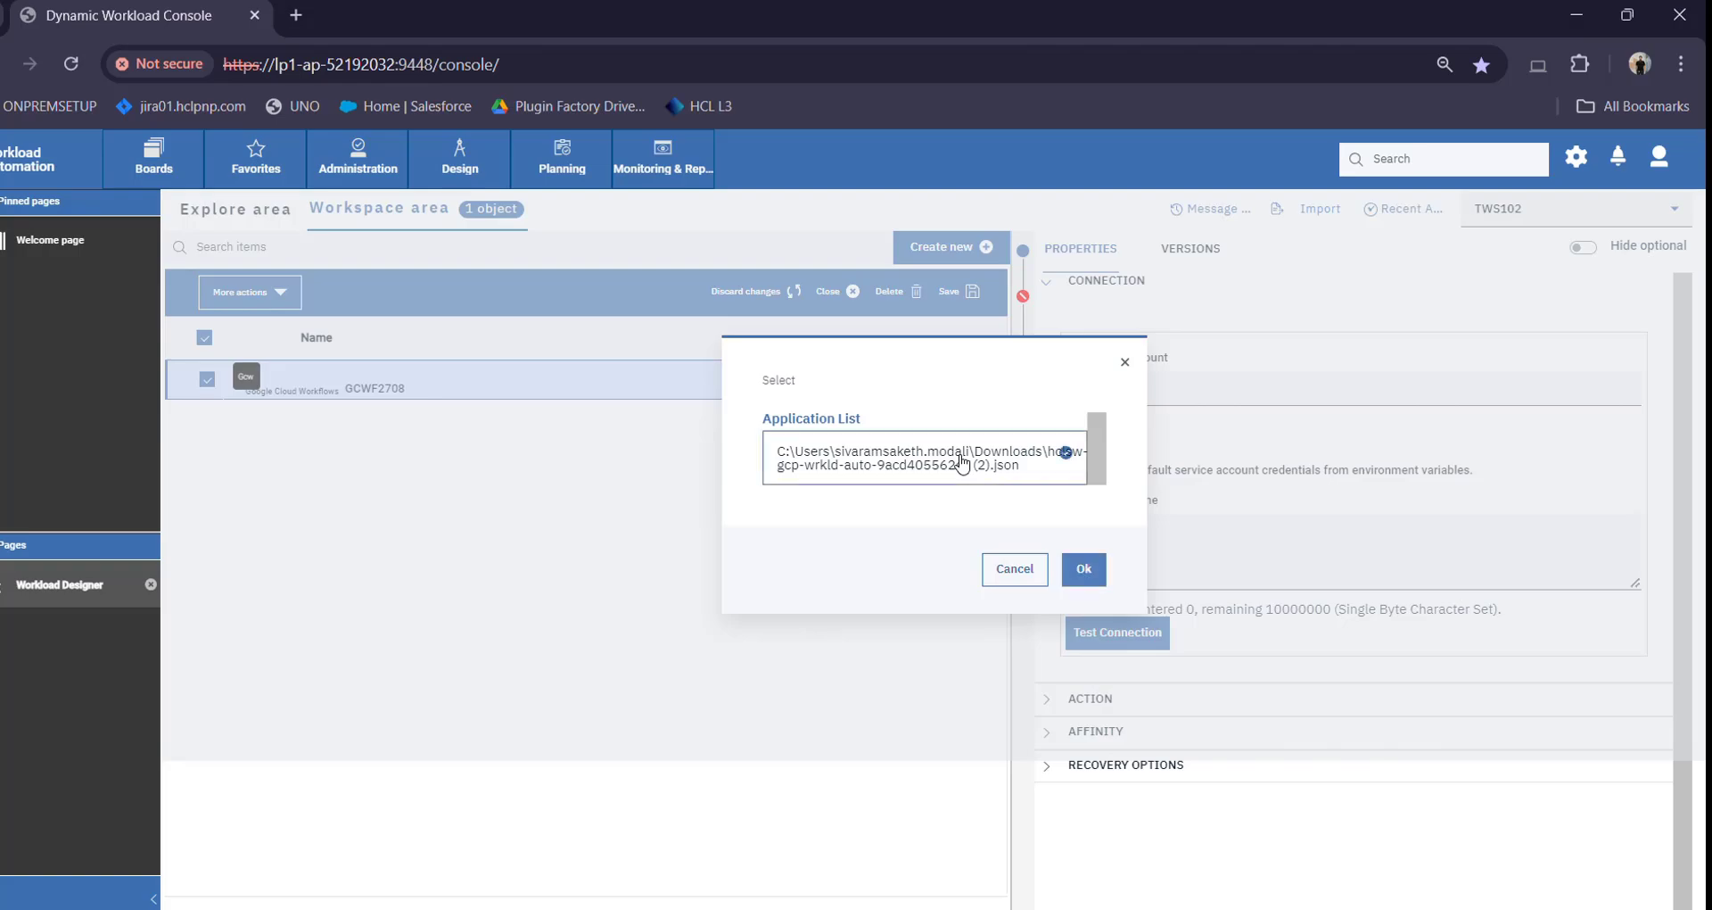
{"action": "left_click", "coordinate": [1083, 569]}
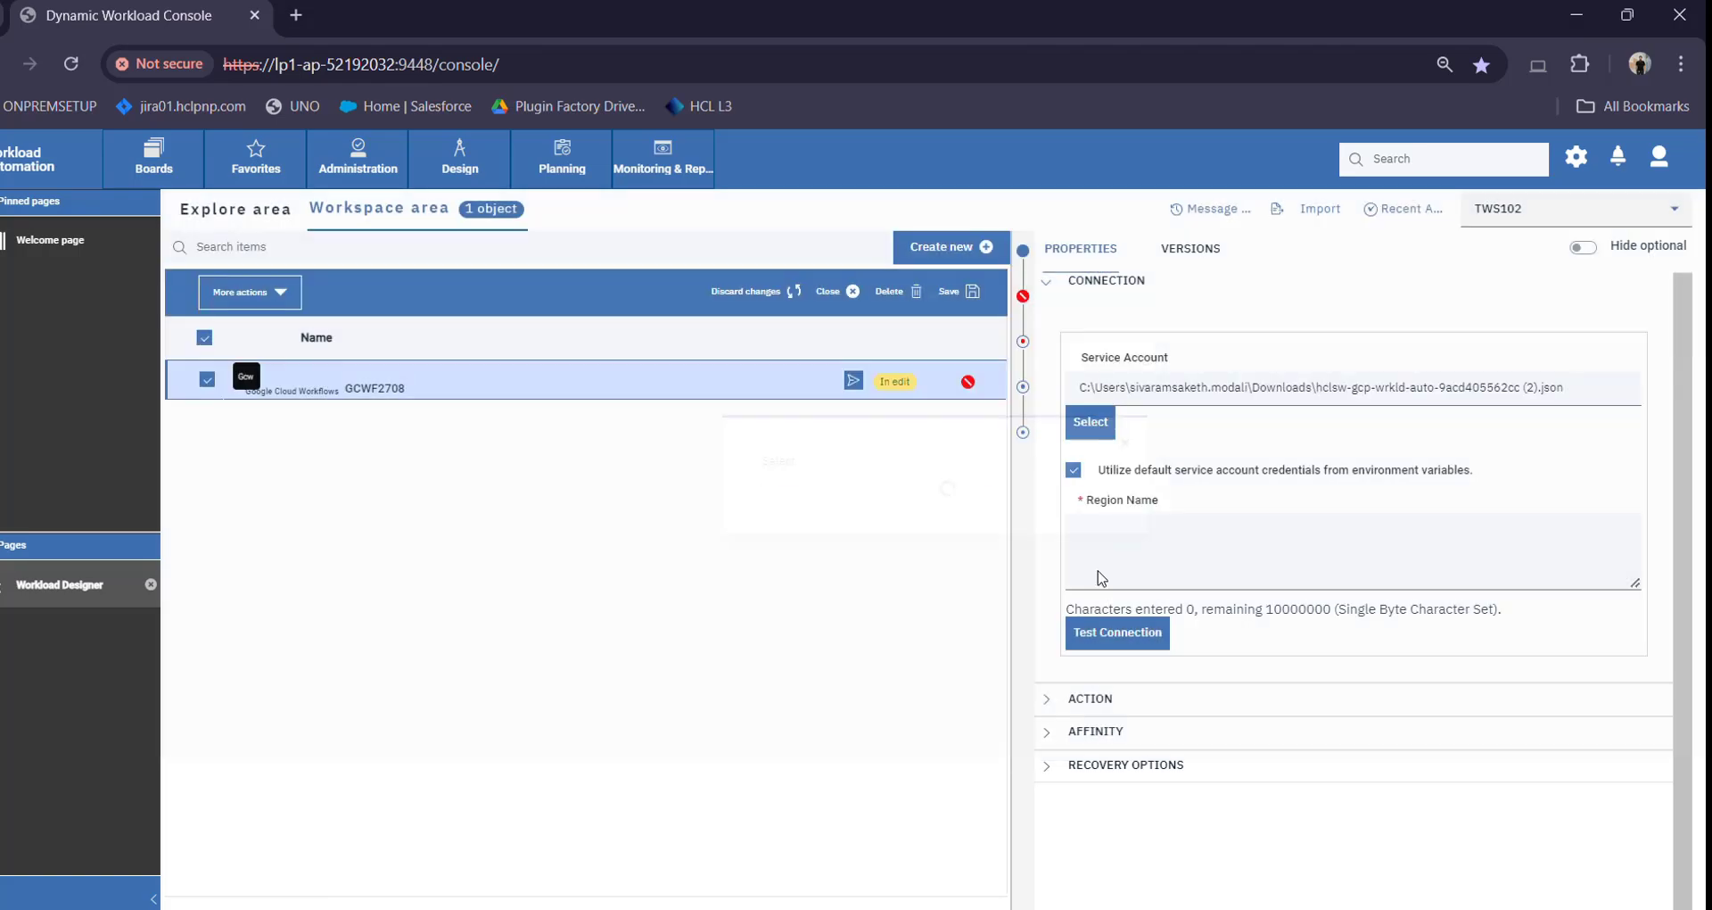
Set Region Name to us-central1 and confirm the connection test succeeds
{"action": "left_click", "coordinate": [1168, 562]}
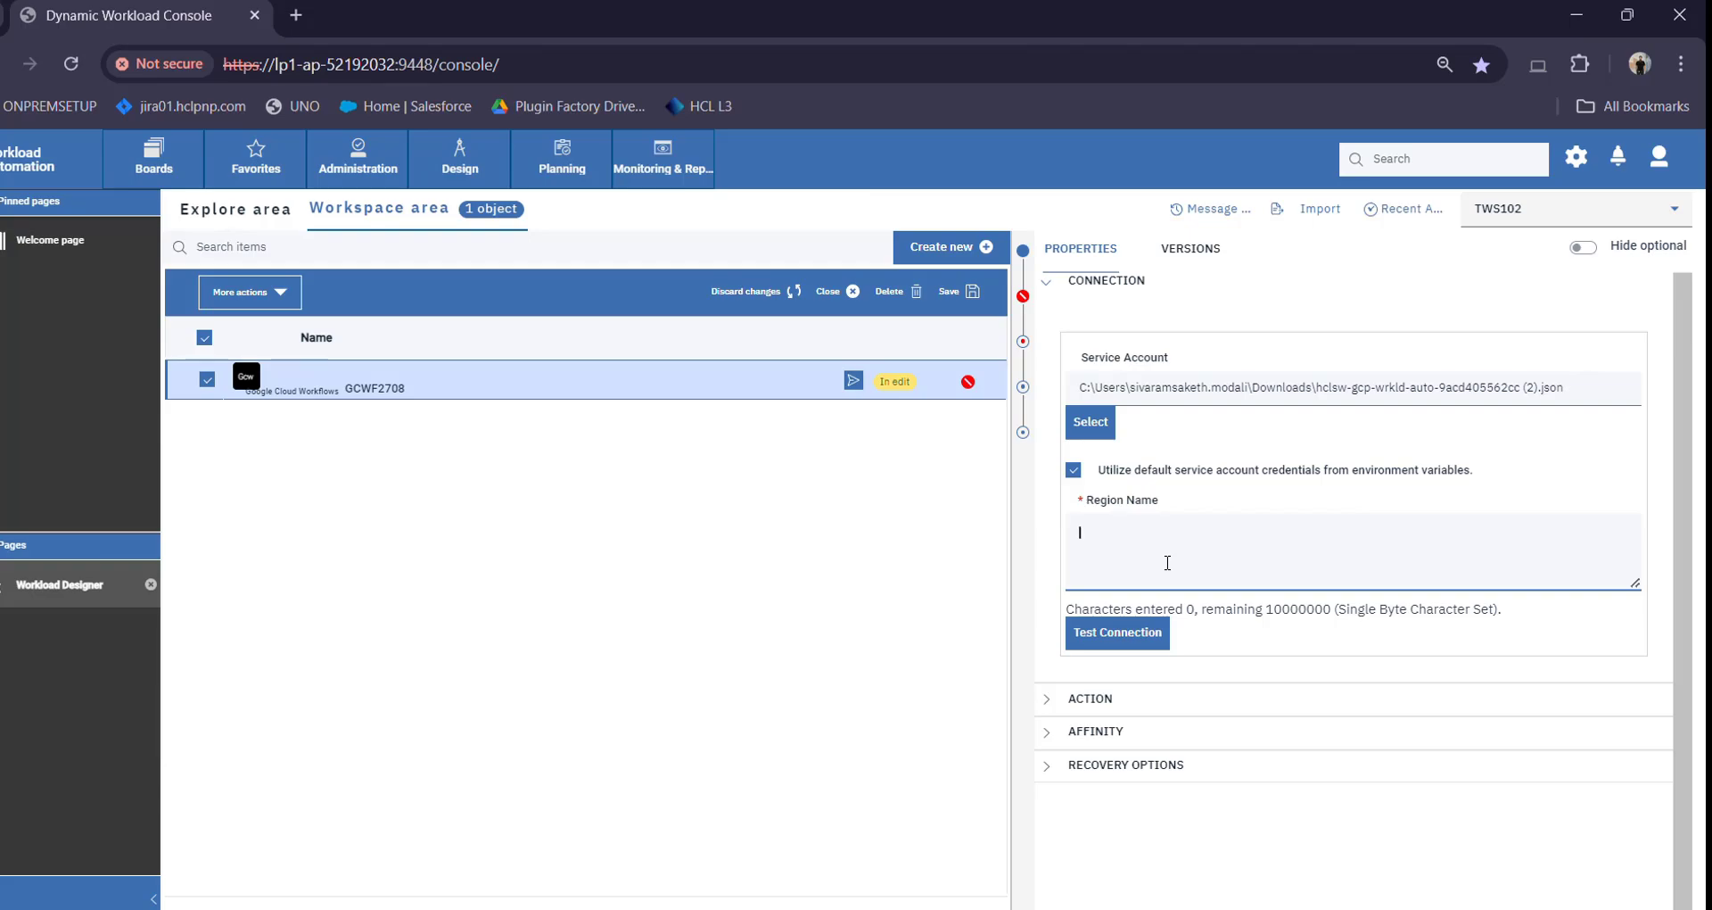
{"action": "type", "text": "us-cent"}
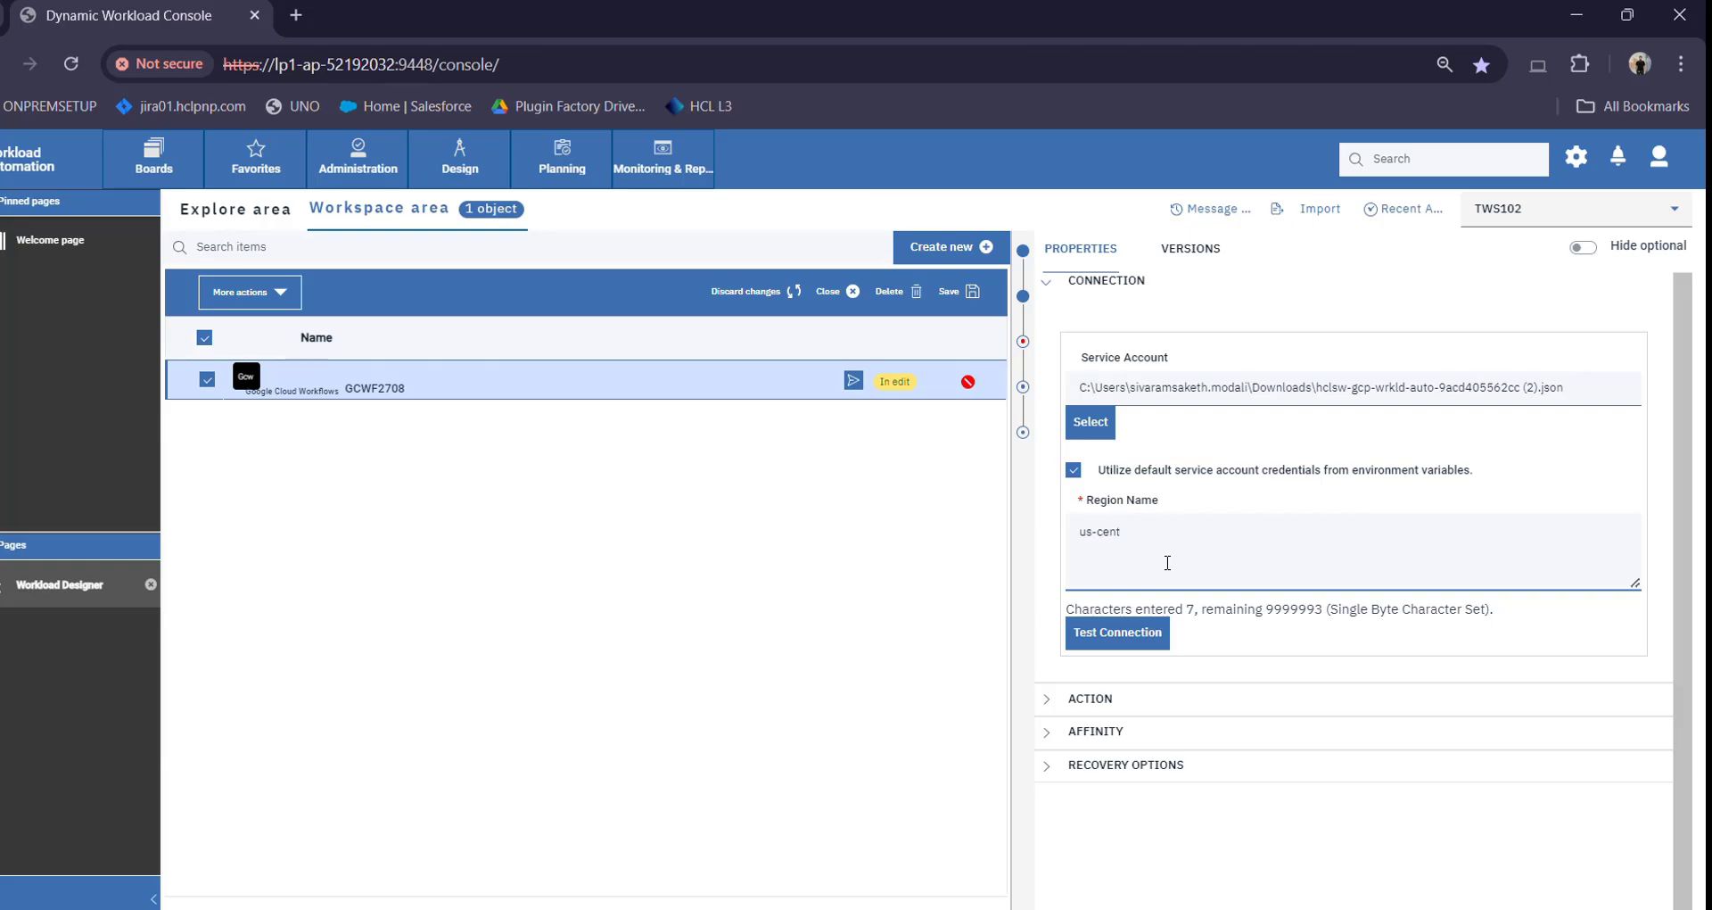
{"action": "type", "text": "ral1"}
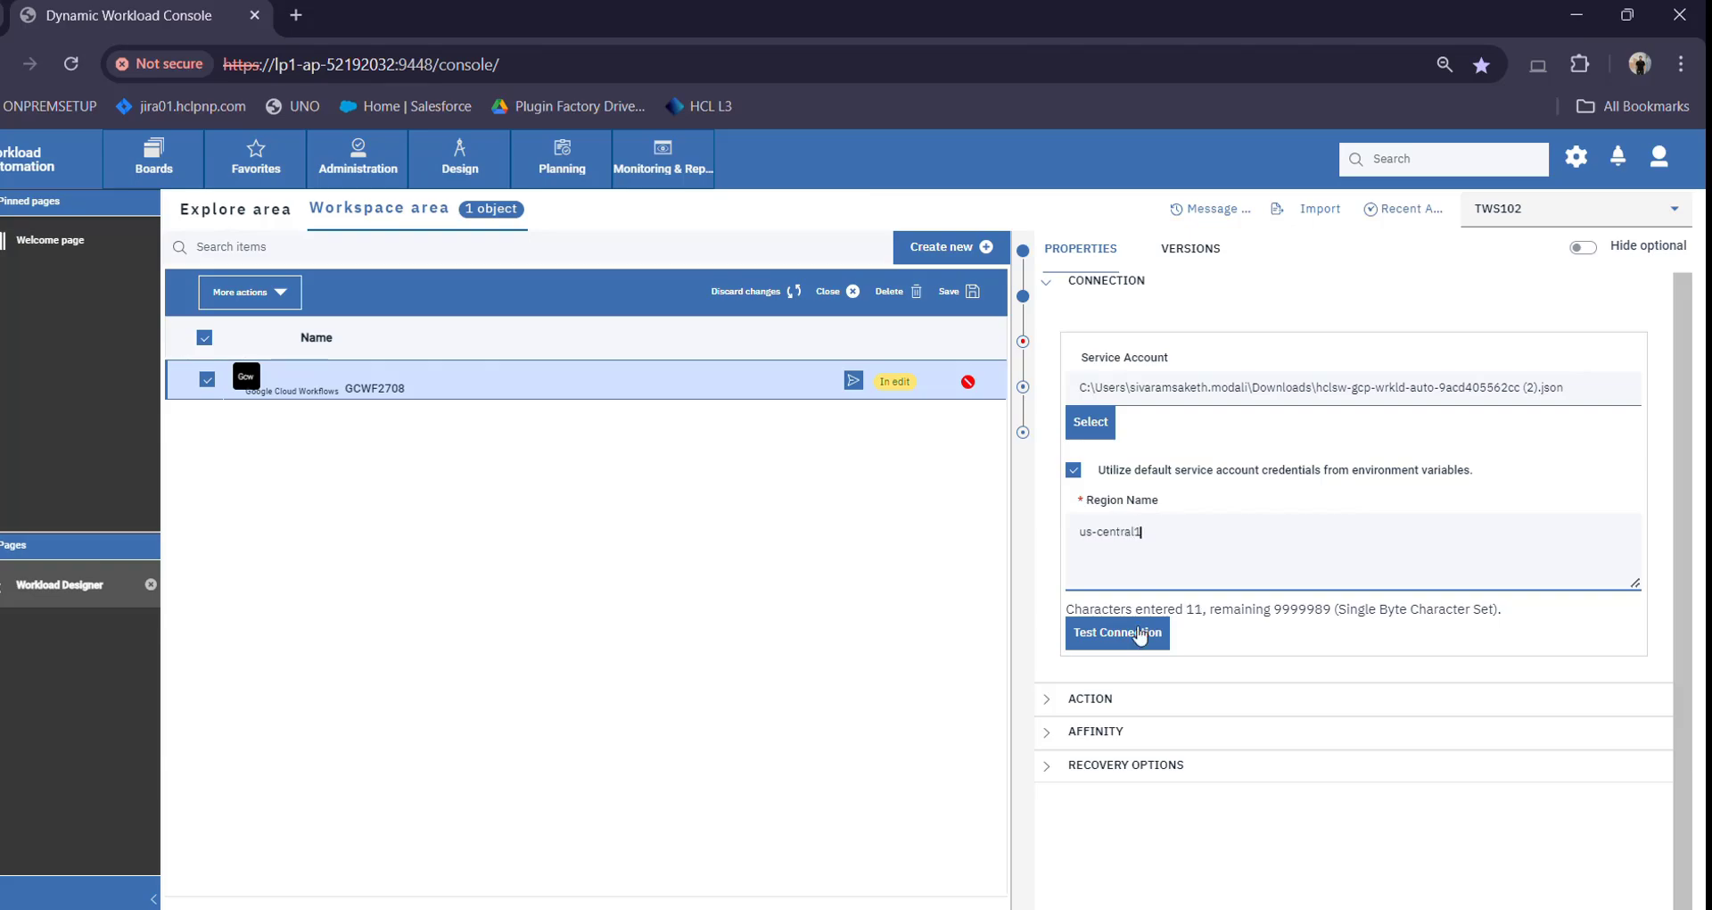
{"action": "left_click", "coordinate": [1134, 641]}
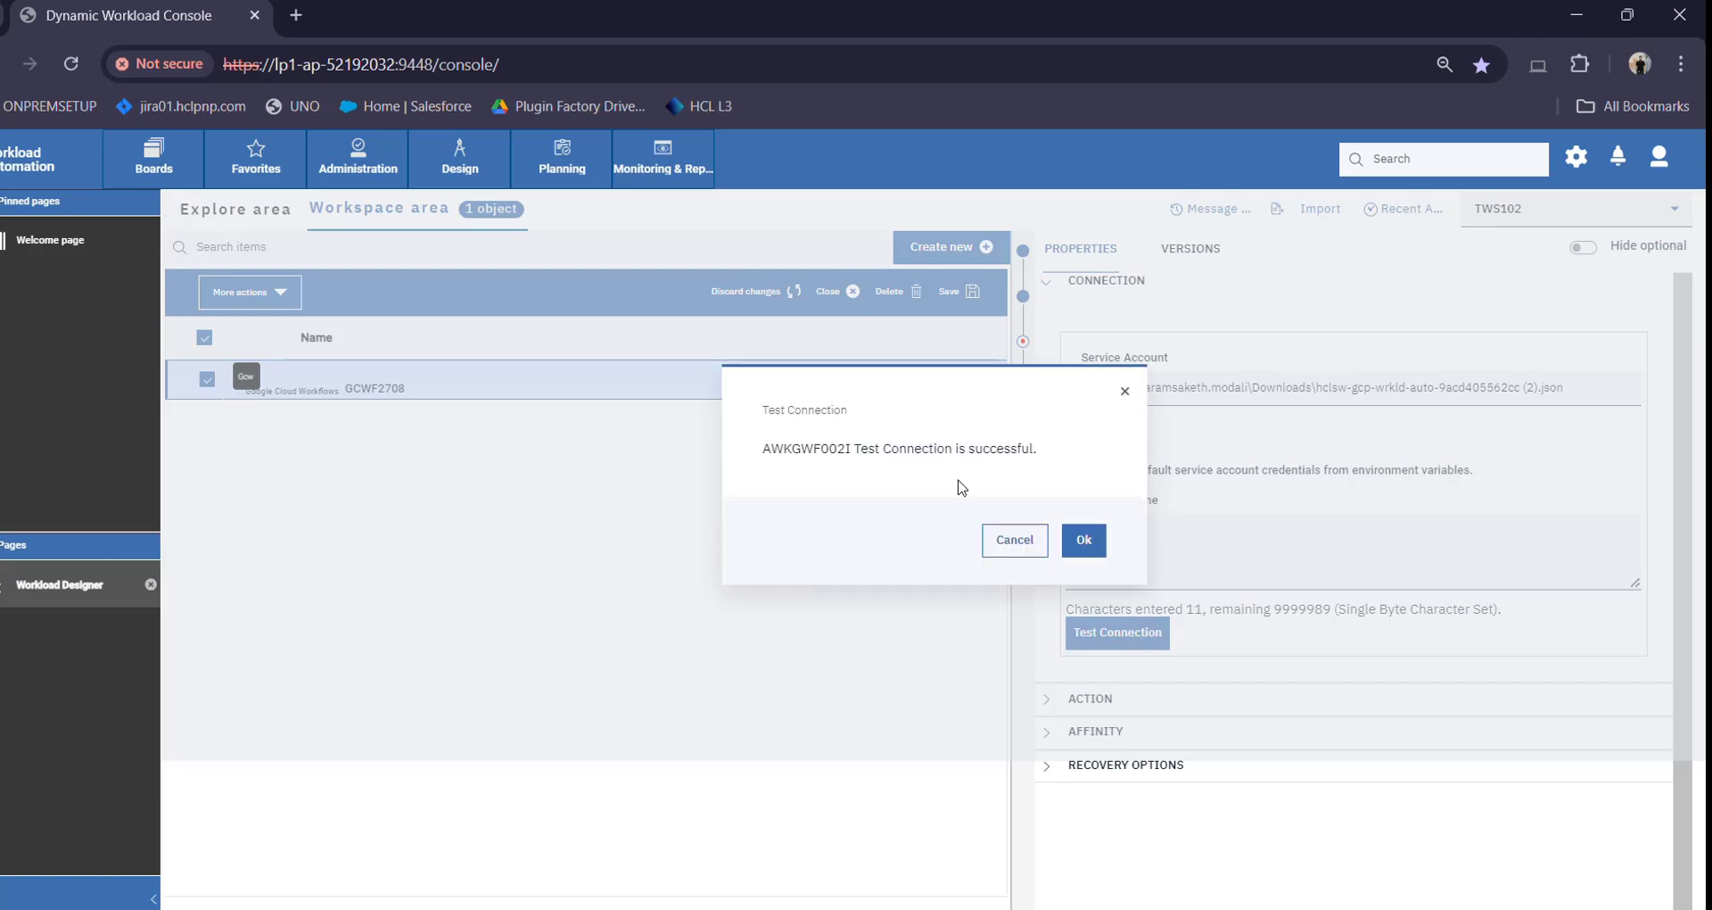
{"action": "left_click", "coordinate": [1084, 540]}
{"action": "scroll", "coordinate": [1106, 706], "scroll_direction": "down", "scroll_amount": 1}
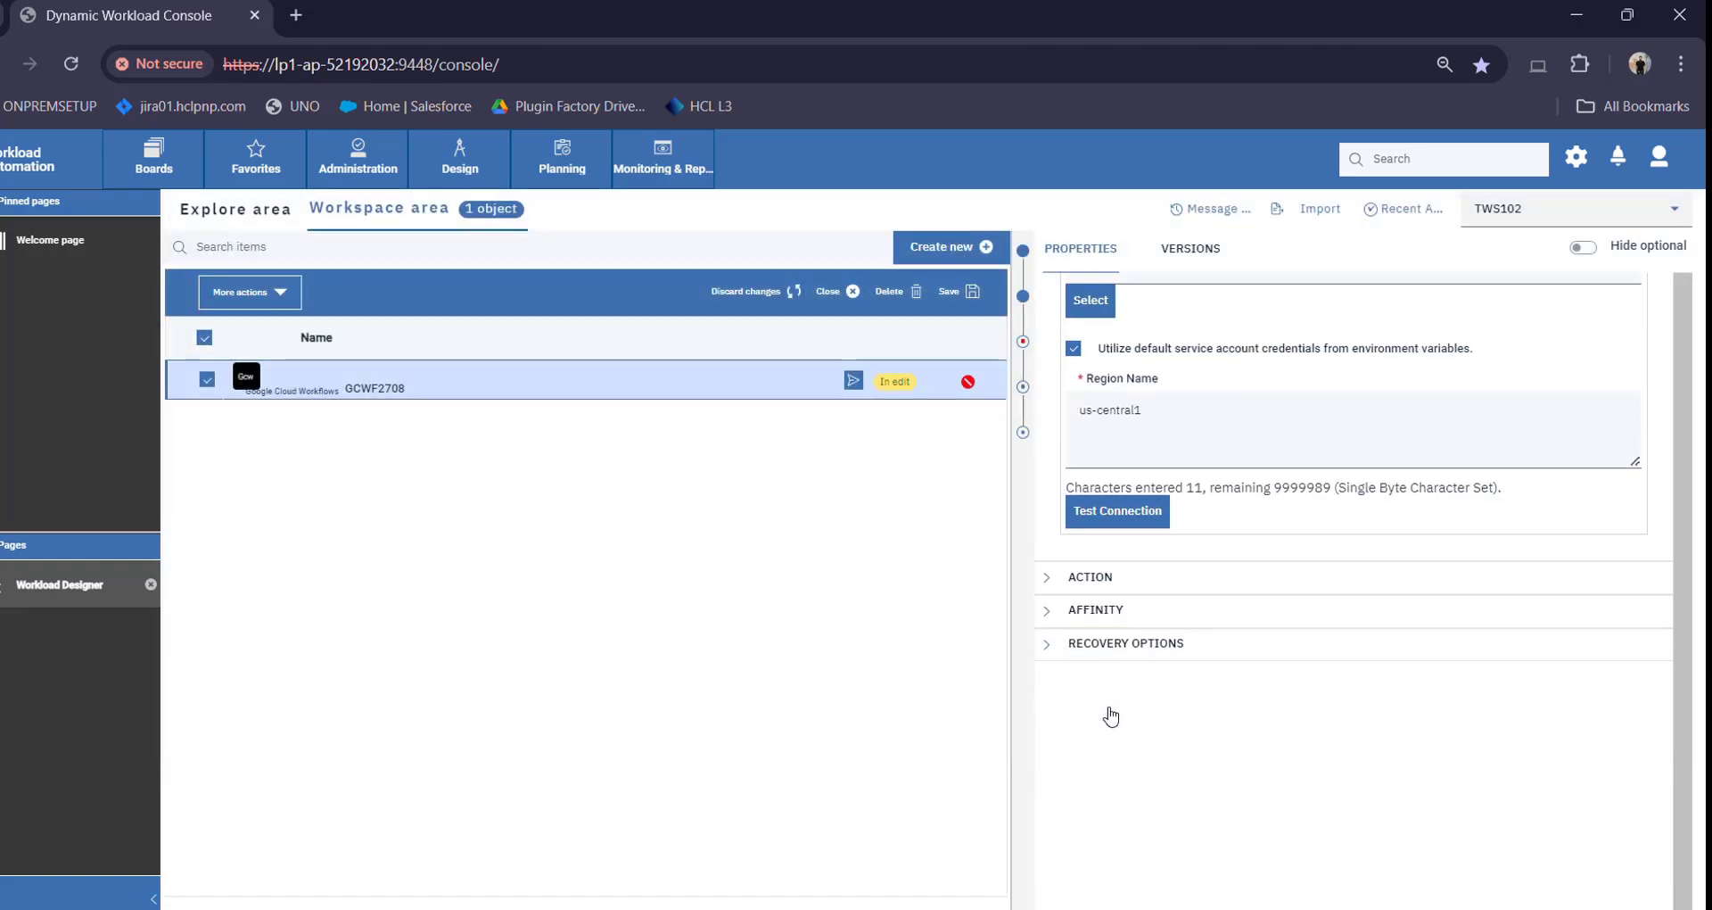
Set the ACTION workflow ID to pluginwftesthclsw-wrkldauto-plugin-svc
{"action": "left_click", "coordinate": [1100, 577]}
{"action": "scroll", "coordinate": [1106, 562], "scroll_direction": "down", "scroll_amount": 2}
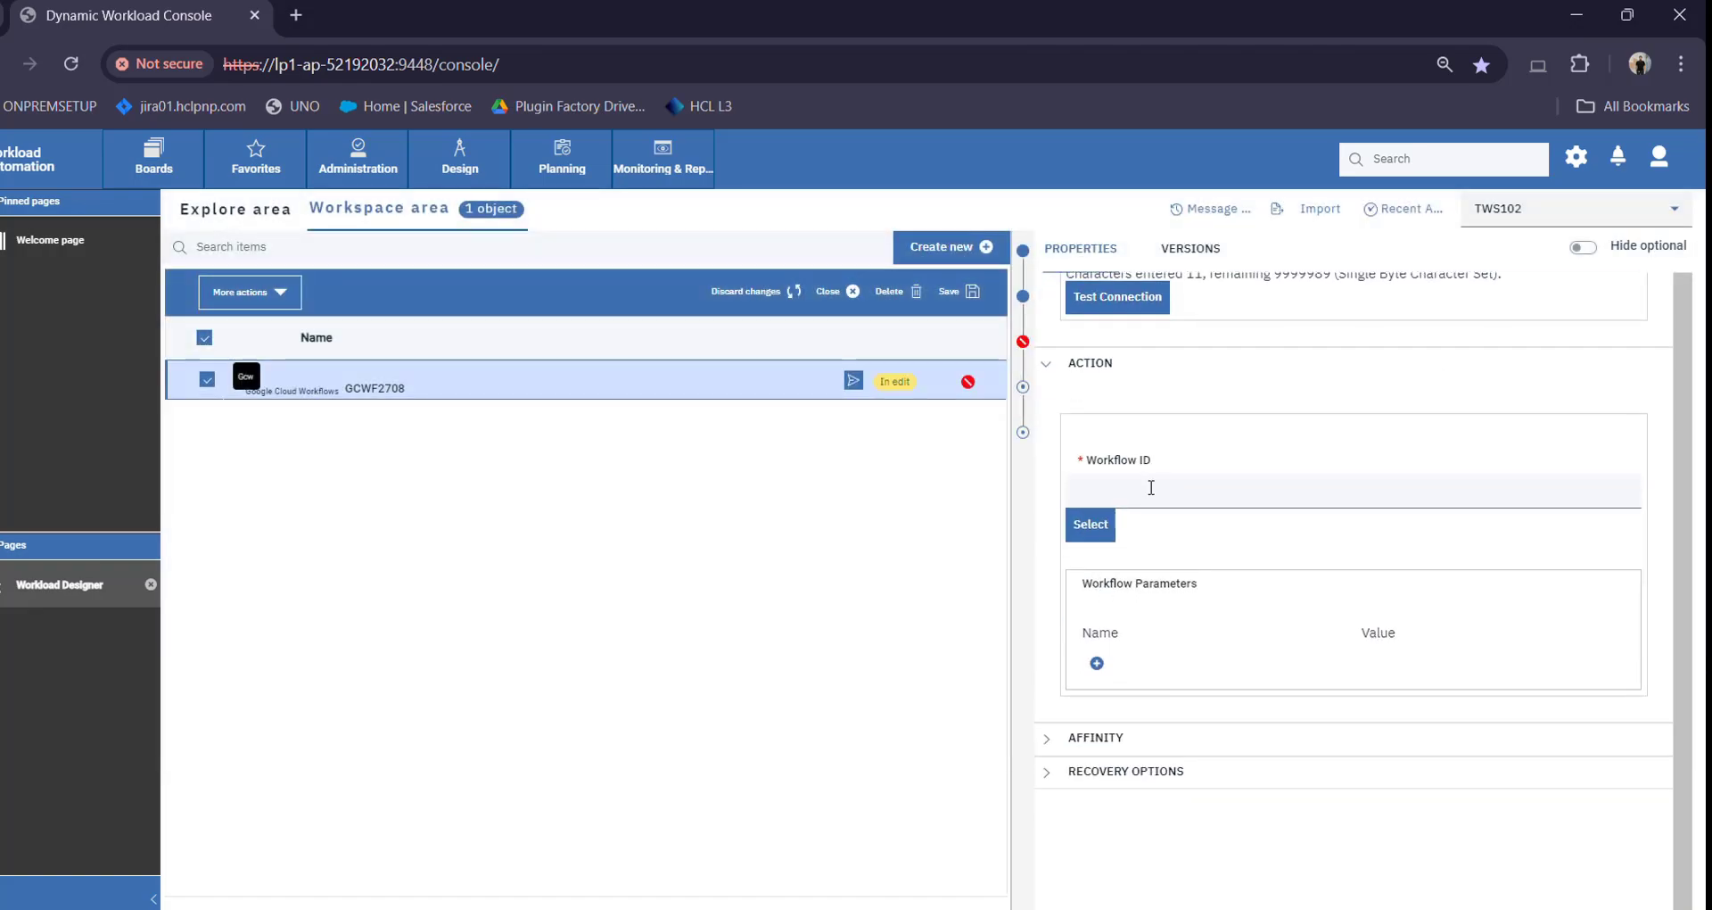
{"action": "left_click", "coordinate": [1145, 492]}
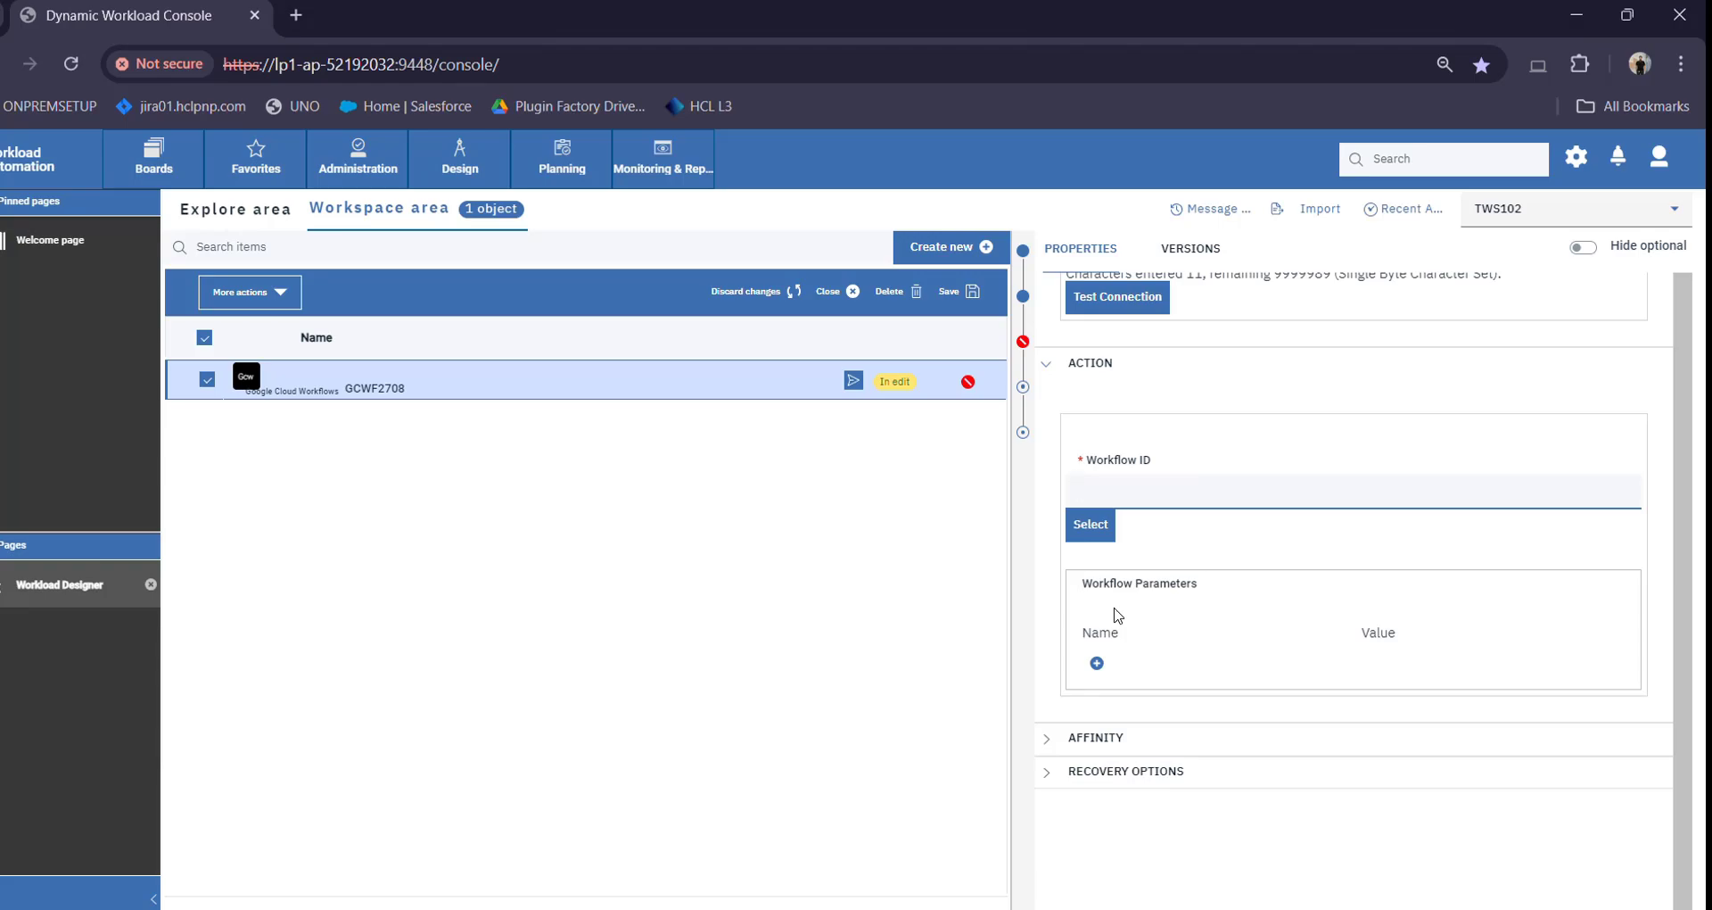
{"action": "left_click", "coordinate": [1089, 530]}
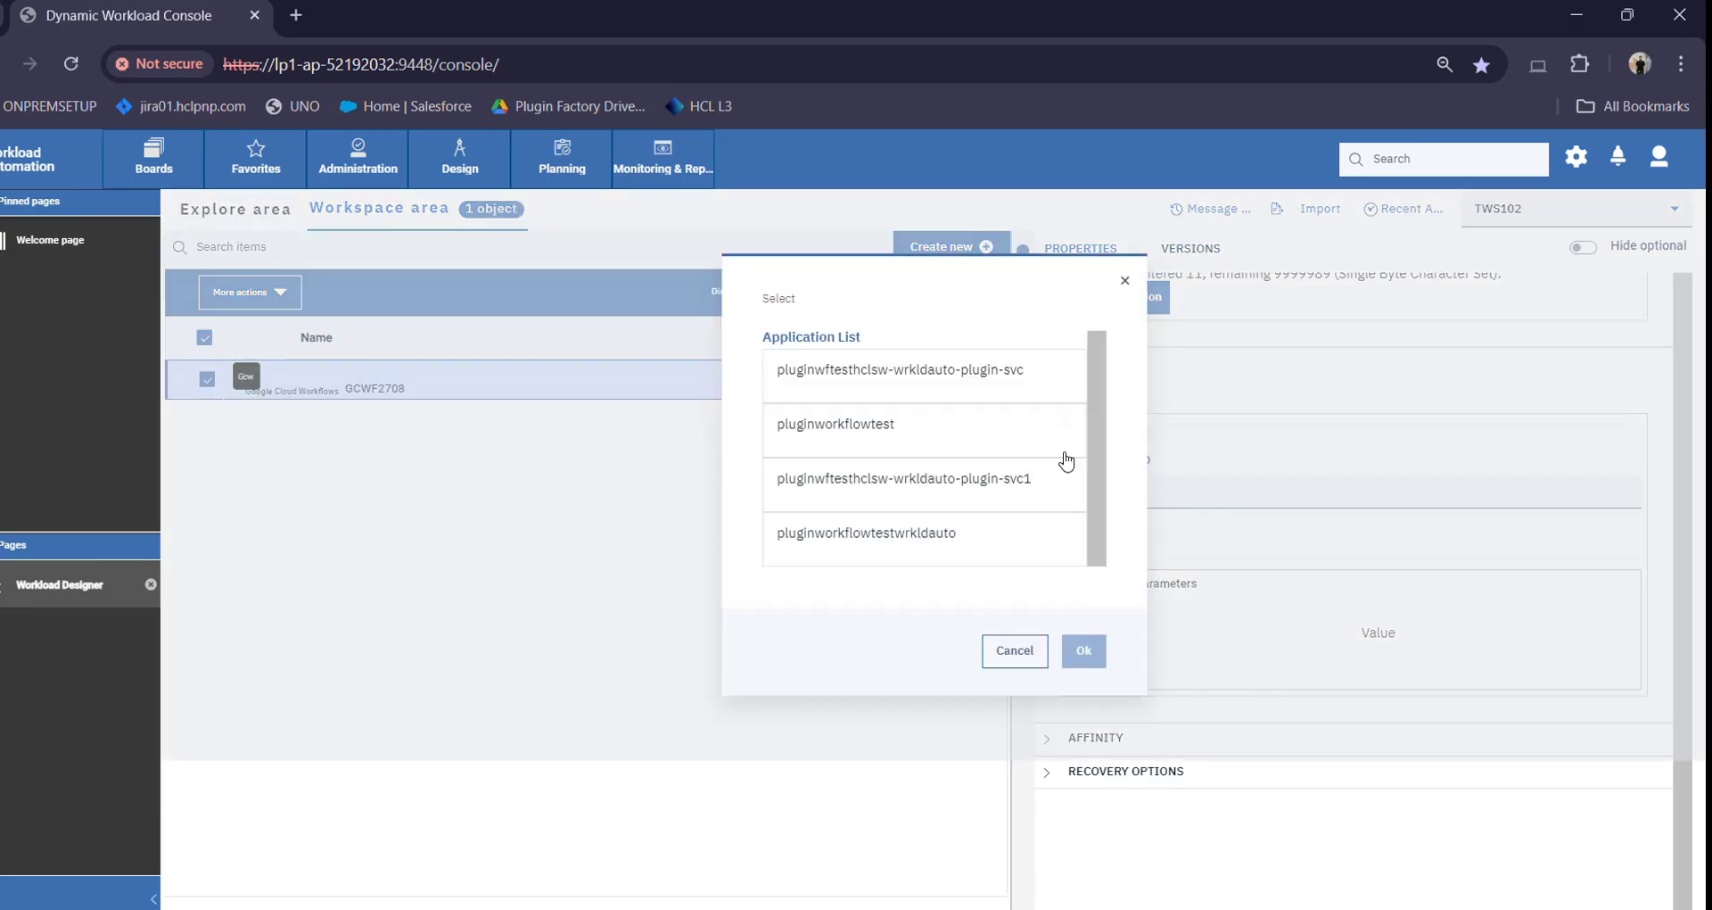
{"action": "left_click", "coordinate": [876, 373]}
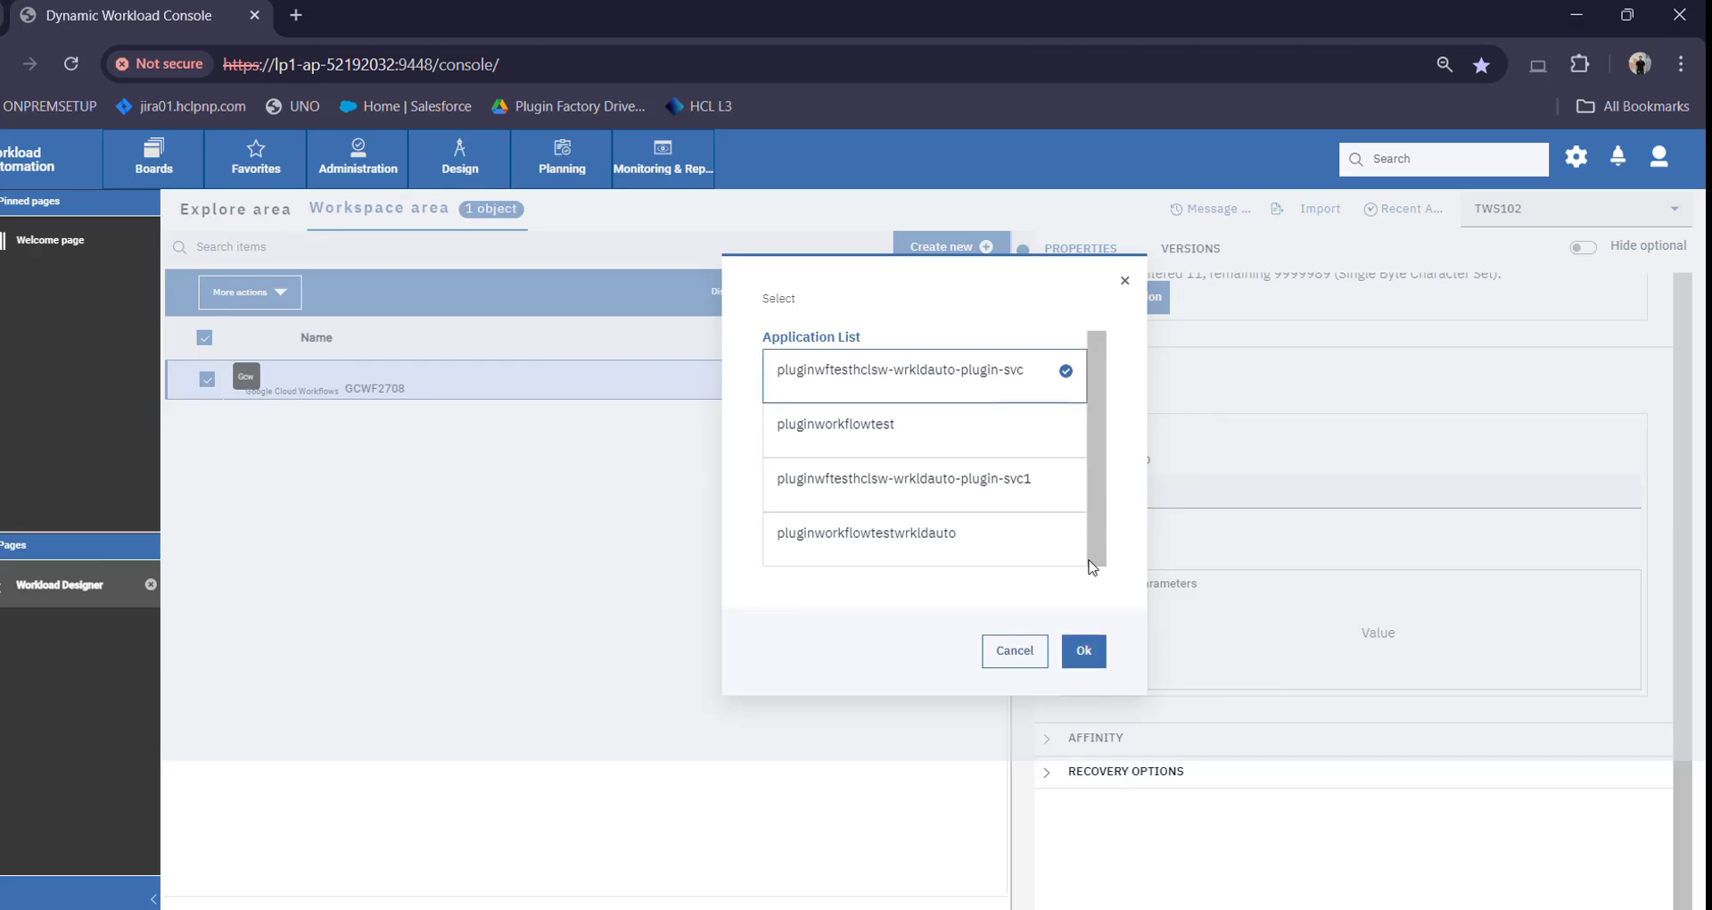
{"action": "left_click", "coordinate": [1083, 654]}
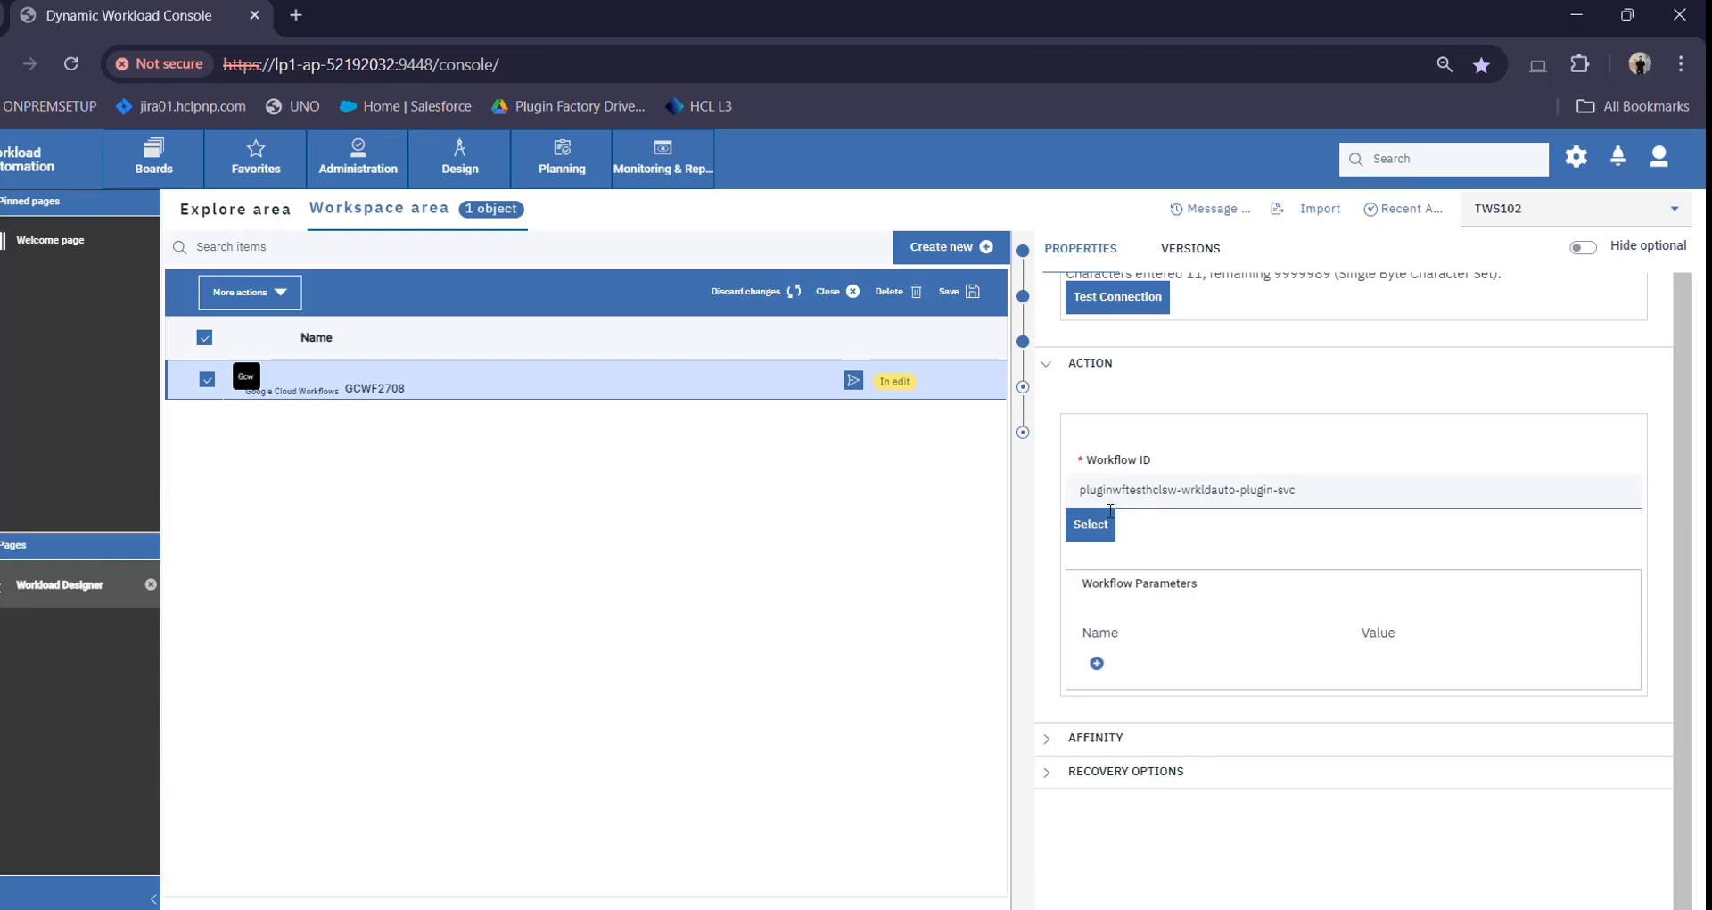
Add a workflow parameter searchTerm with value India
{"action": "left_click", "coordinate": [1106, 675]}
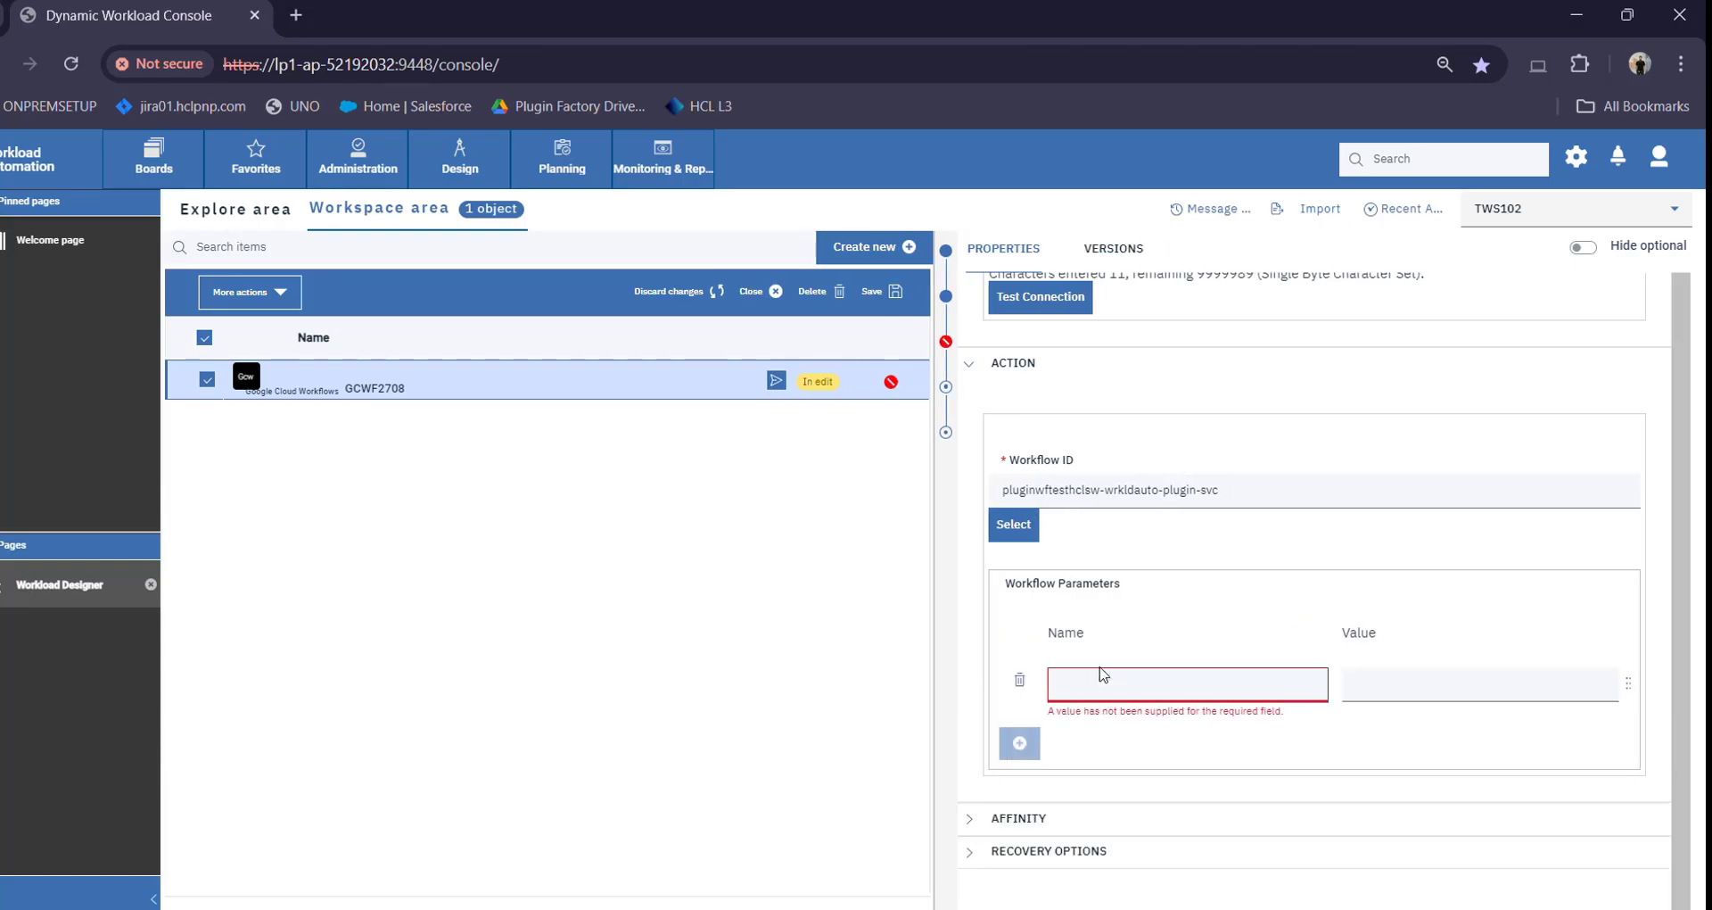
{"action": "left_click", "coordinate": [1170, 689]}
{"action": "type", "text": "searchTerm"}
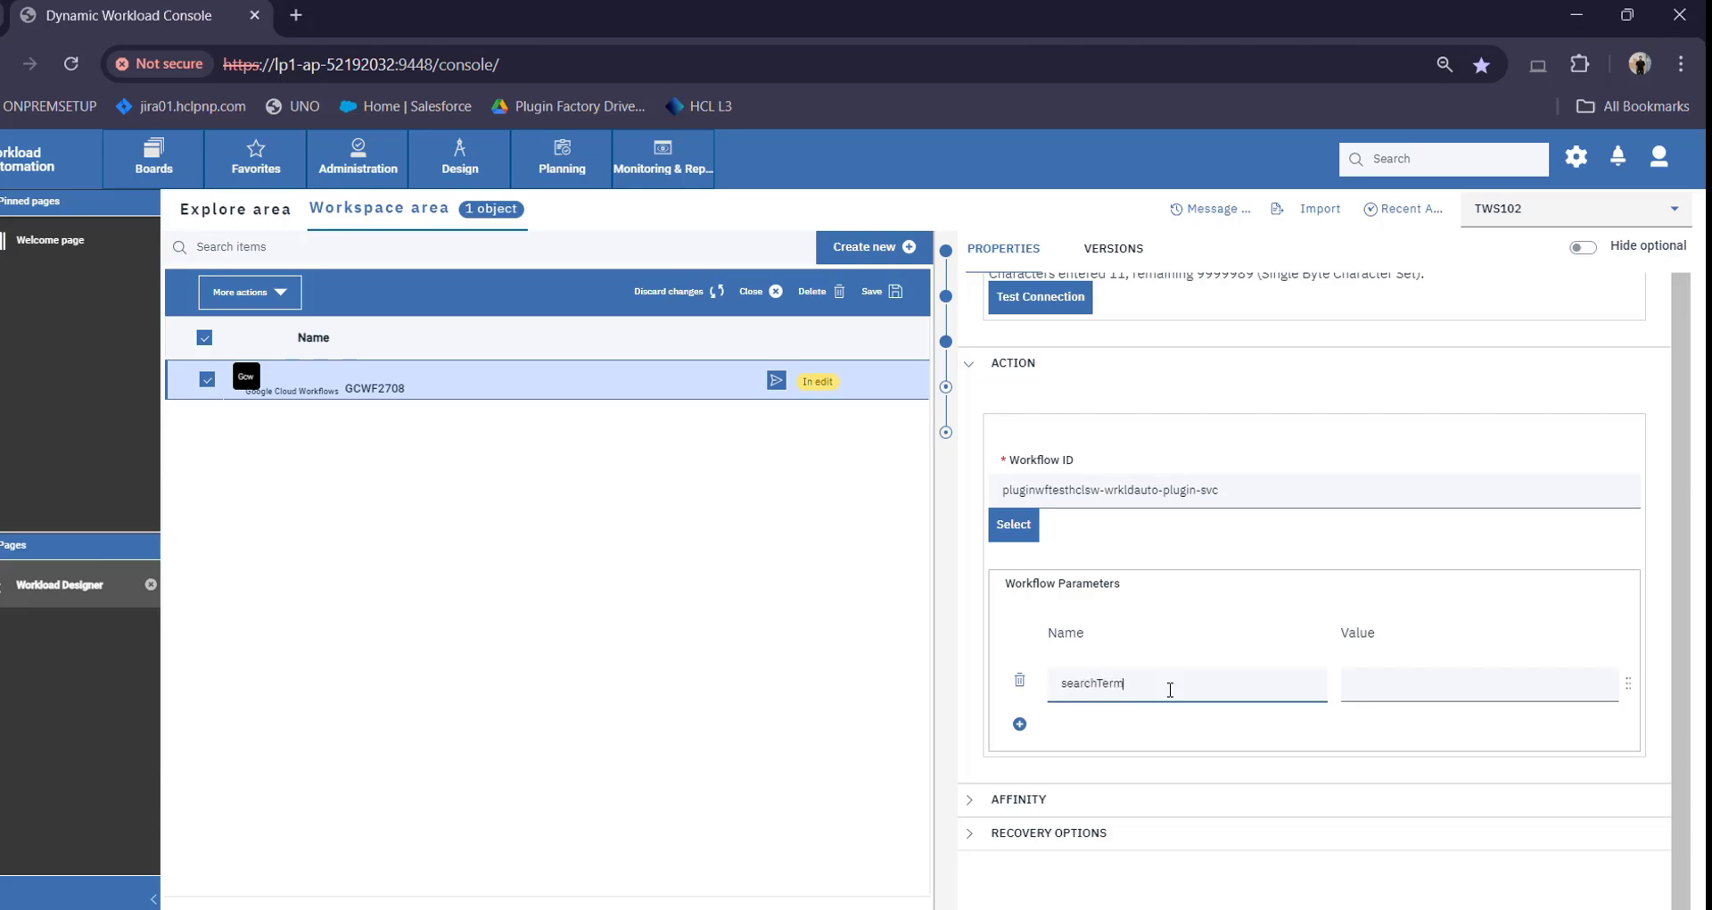
{"action": "key", "text": "Tab"}
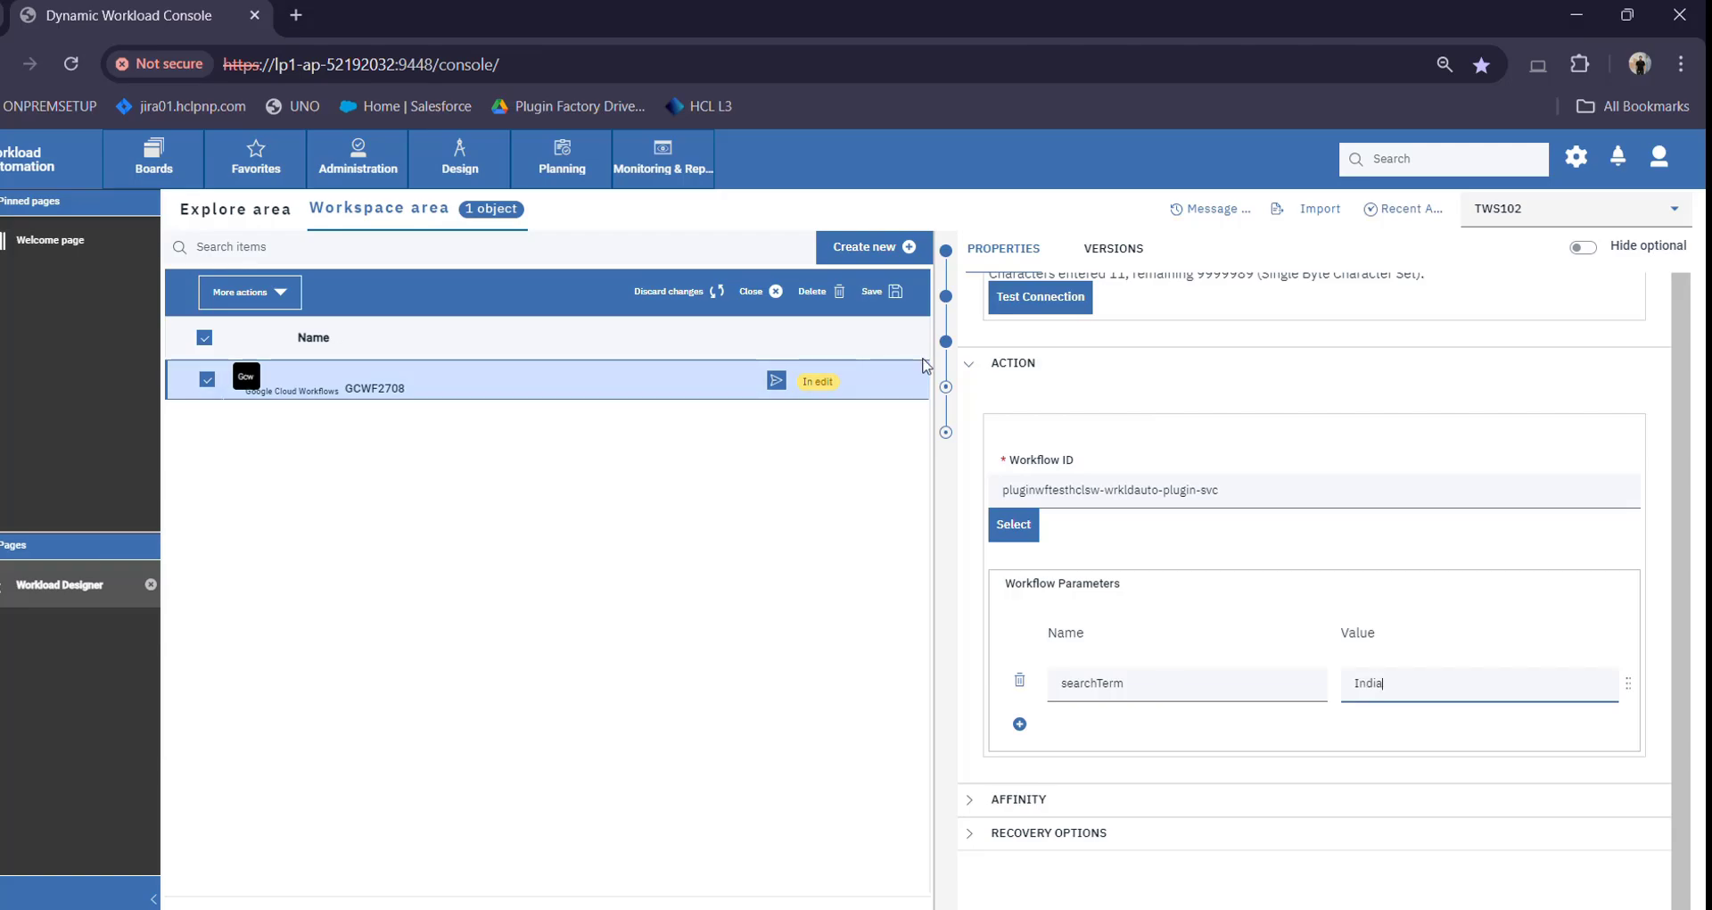
{"action": "scroll", "coordinate": [1147, 596], "scroll_direction": "up", "scroll_amount": 10}
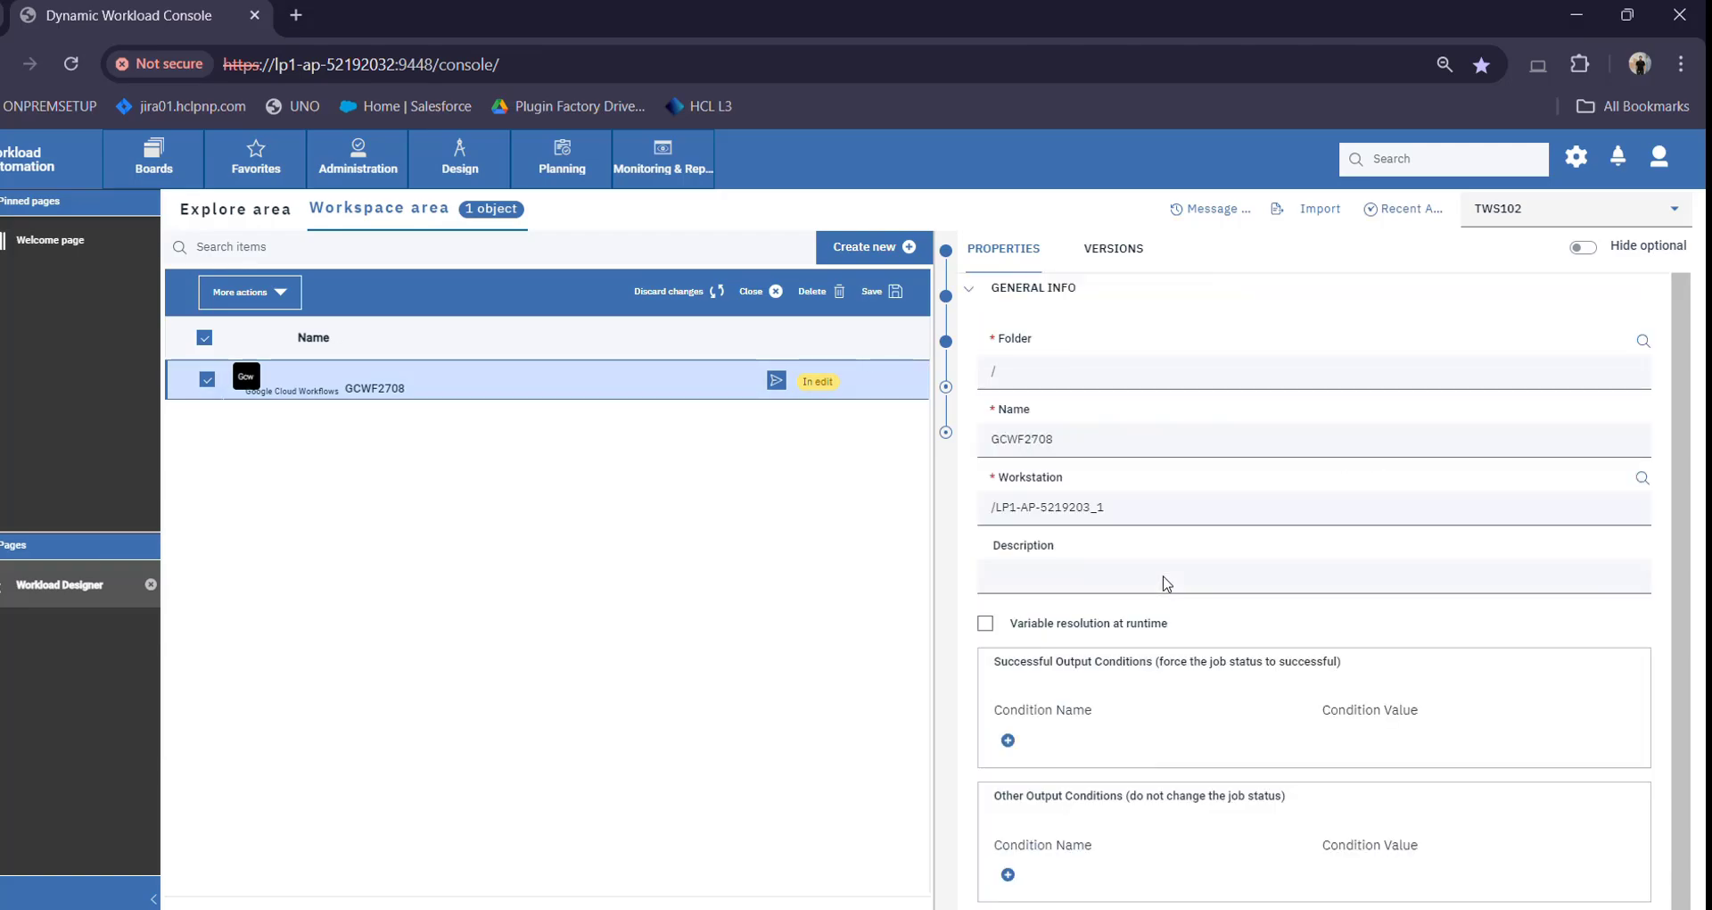
Save GCWF2708 and submit it into the current plan under alias GCWF2708
{"action": "left_click", "coordinate": [878, 290]}
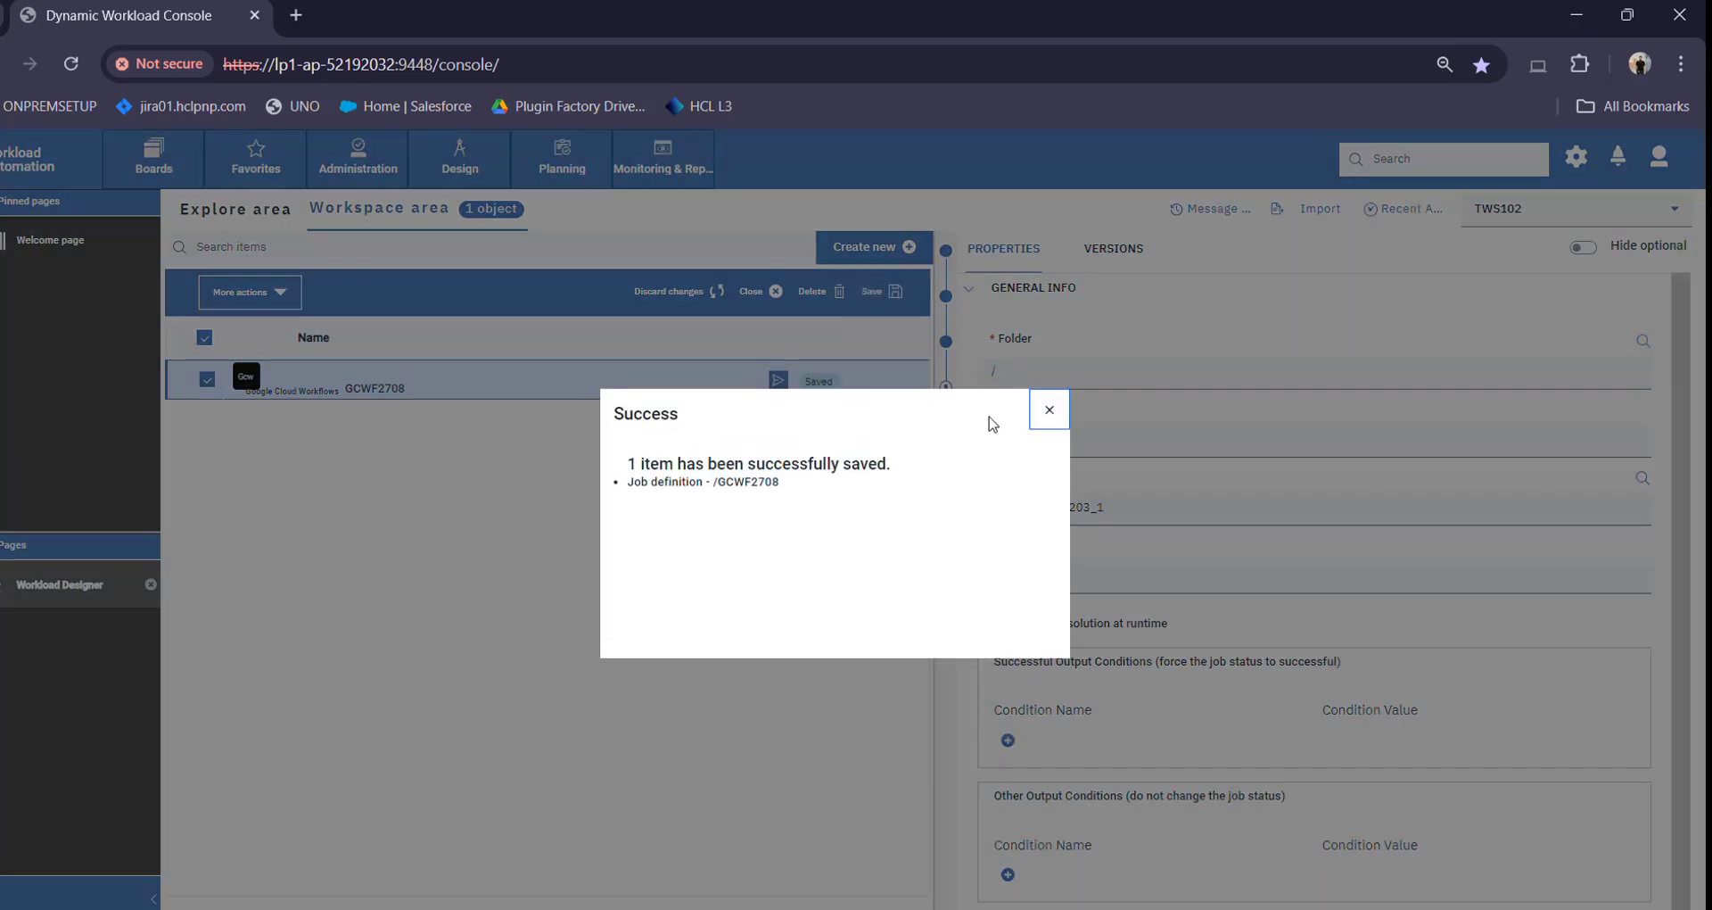
{"action": "left_click", "coordinate": [1048, 410]}
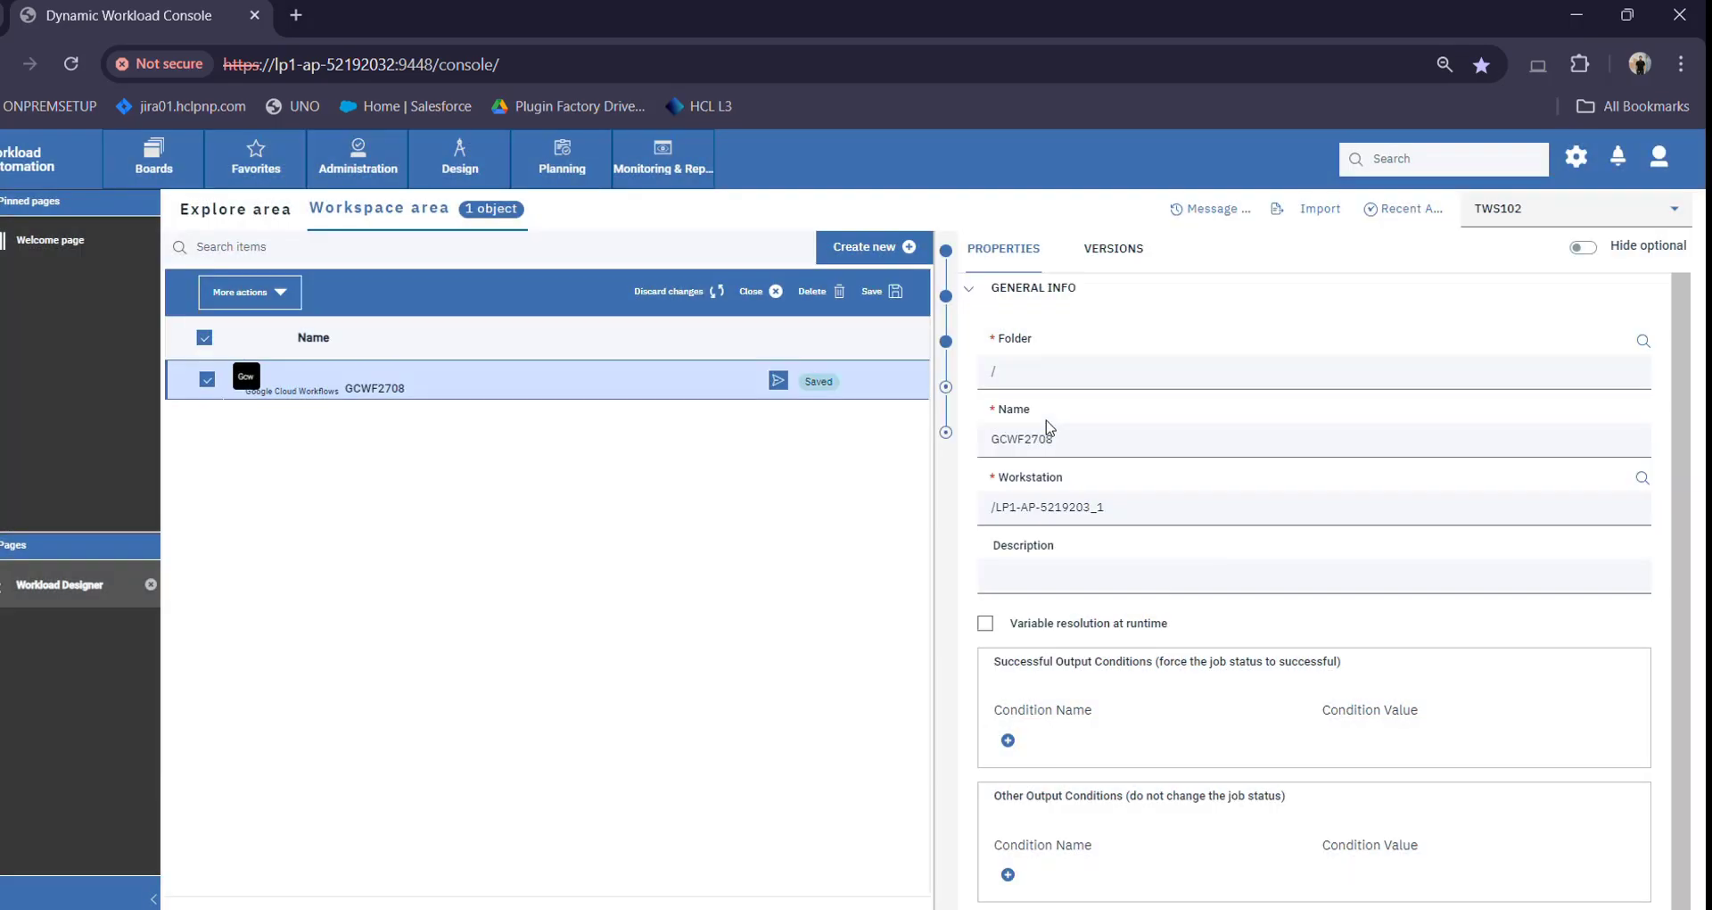
{"action": "left_click", "coordinate": [777, 381]}
{"action": "left_click", "coordinate": [866, 483]}
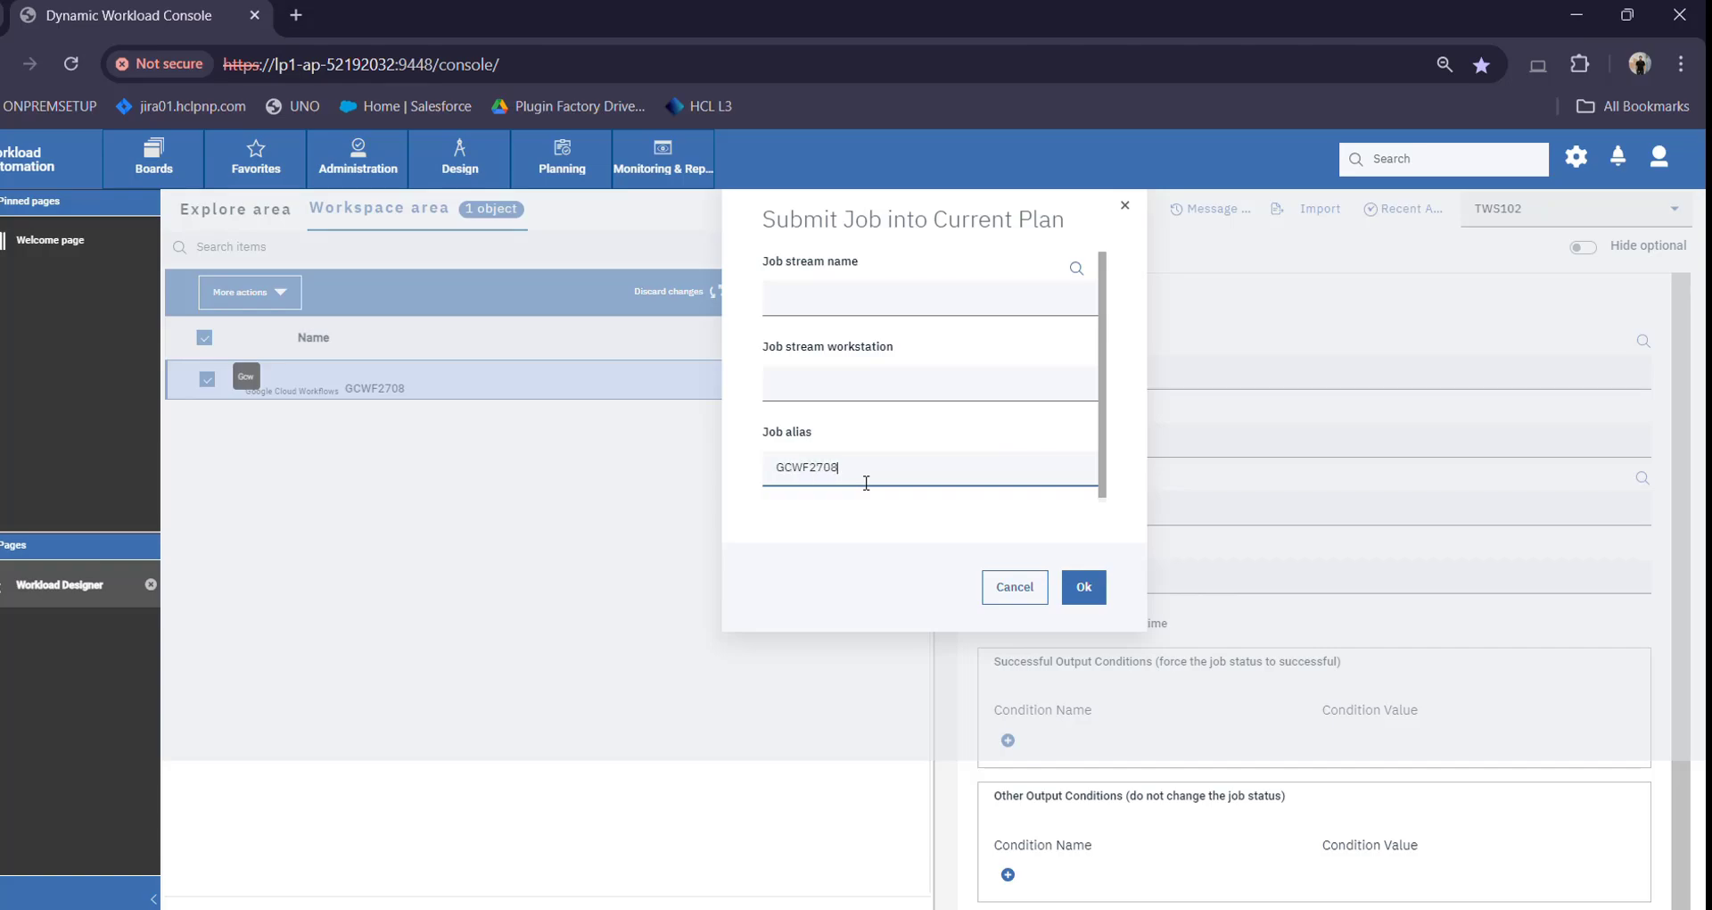
{"action": "left_click", "coordinate": [1082, 585]}
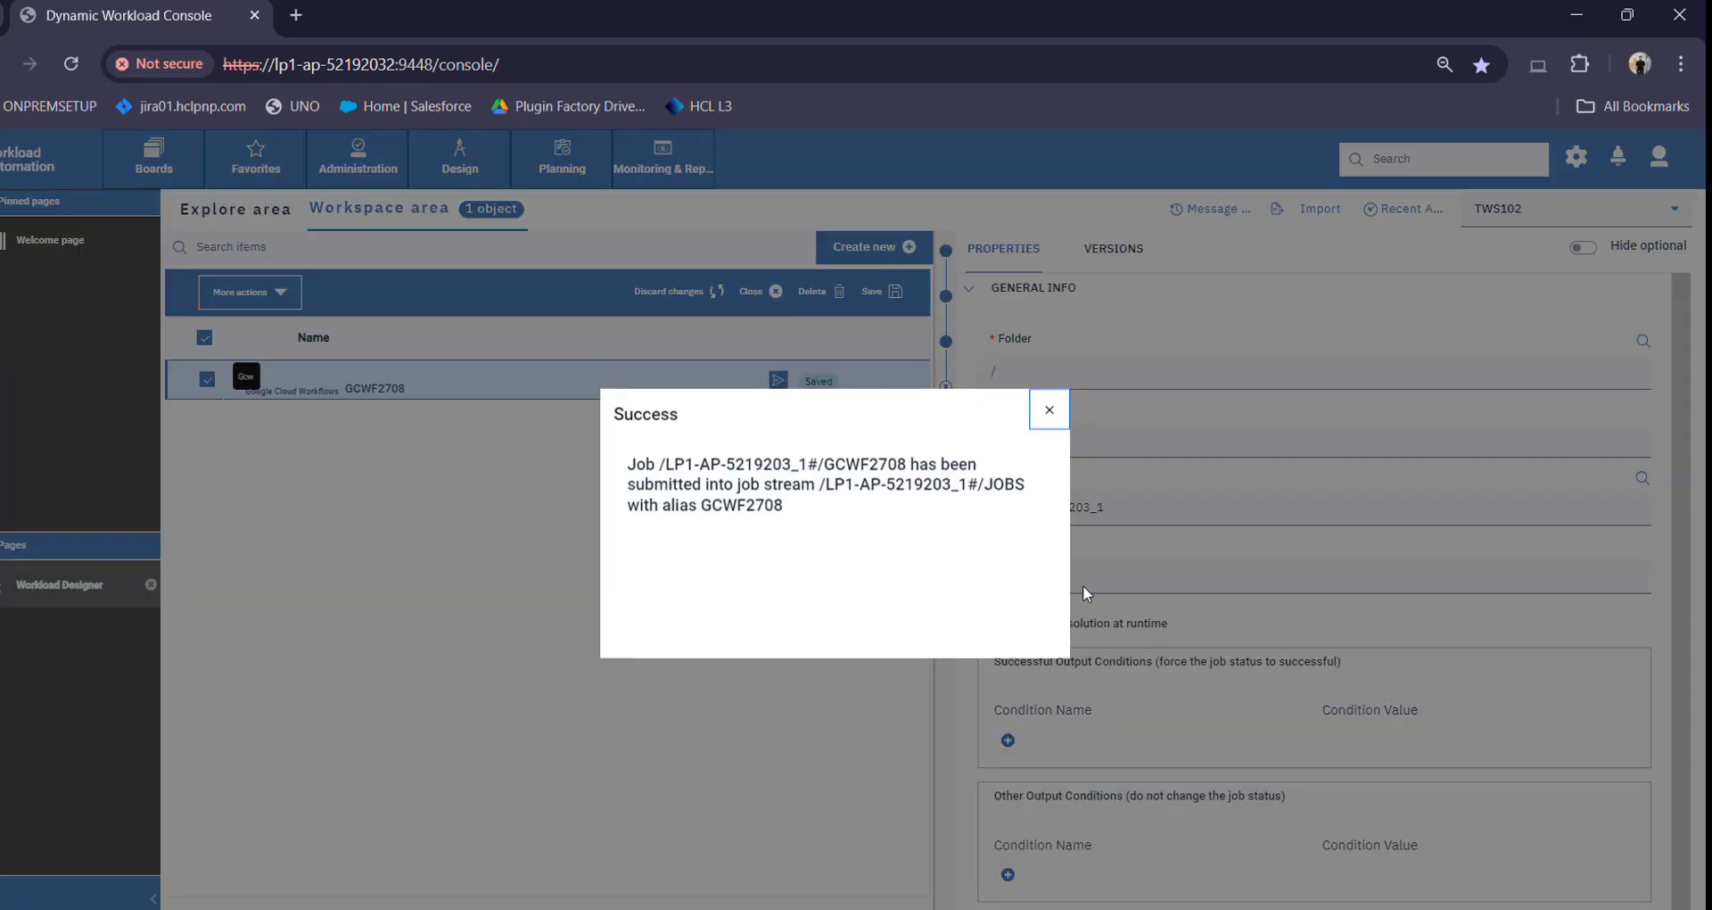
{"action": "left_click", "coordinate": [1067, 409]}
In Monitor Workload, query the current plan and select job GCWF2708
{"action": "left_click", "coordinate": [682, 145]}
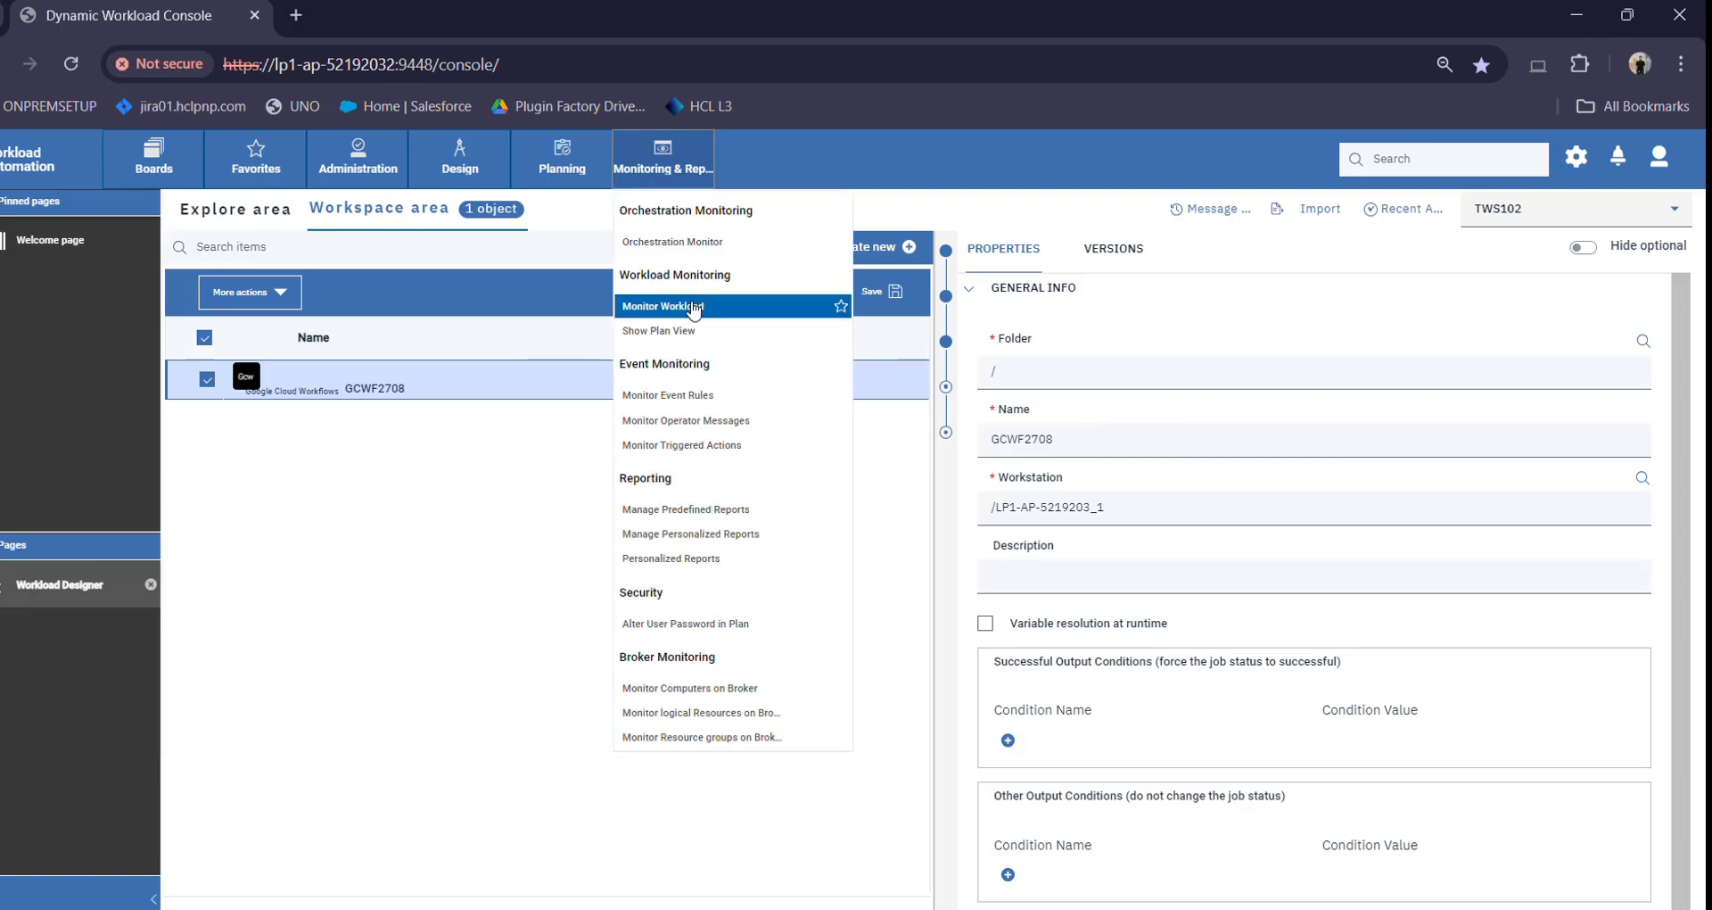
{"action": "left_click", "coordinate": [694, 308]}
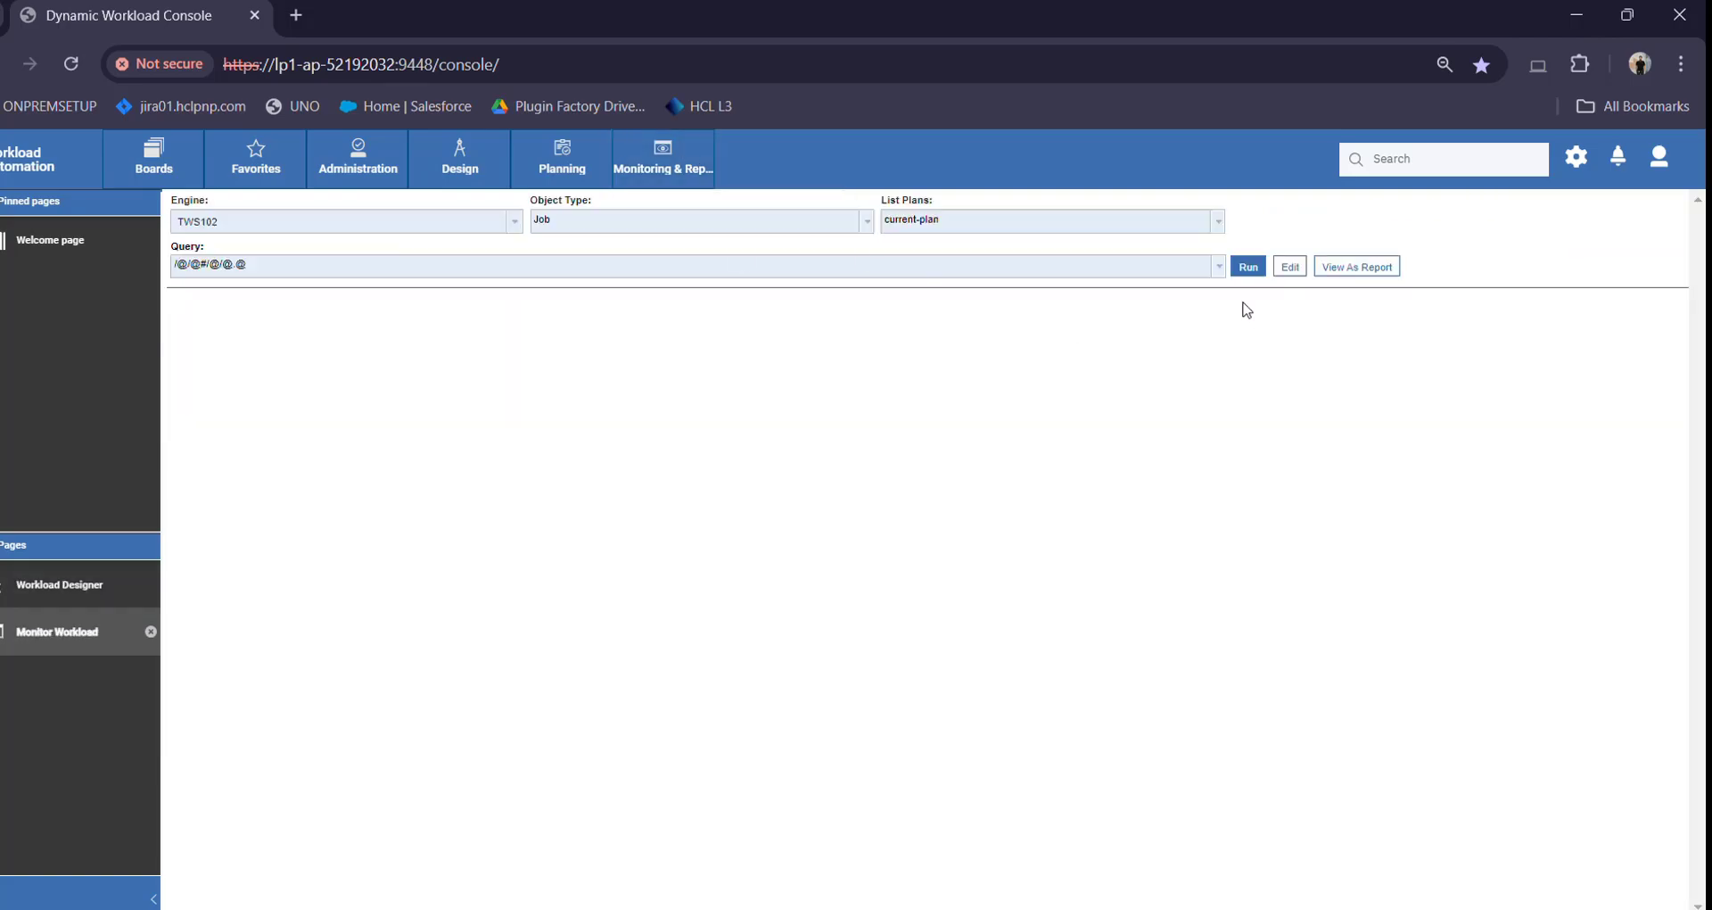
{"action": "left_click", "coordinate": [1248, 267]}
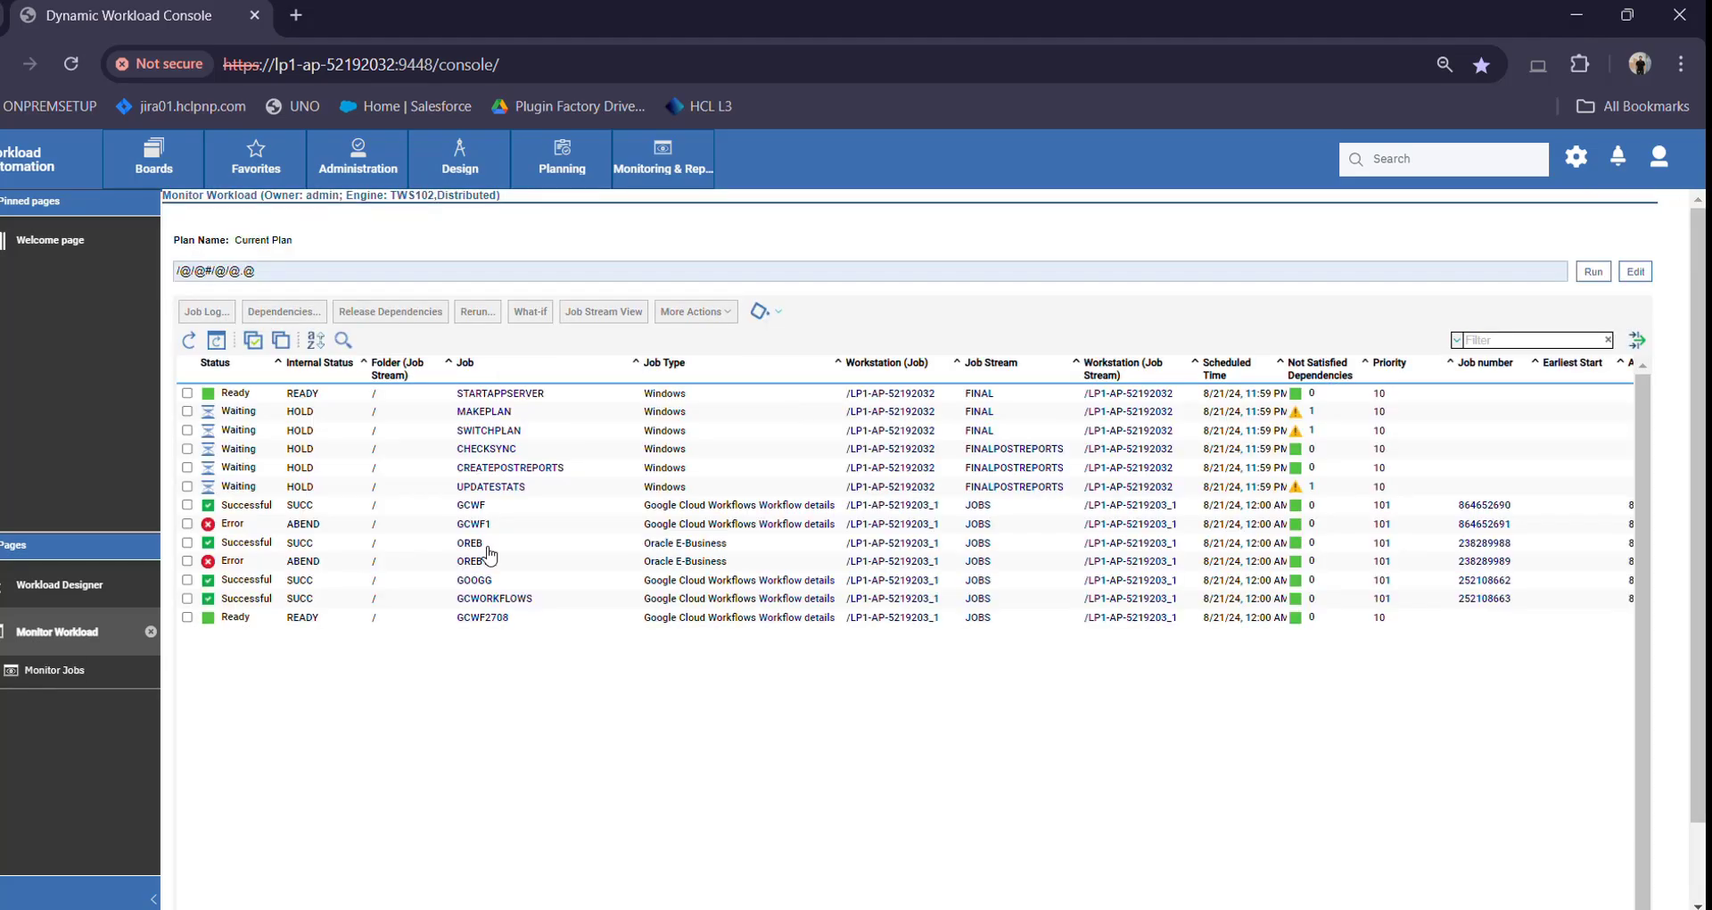
{"action": "left_click", "coordinate": [1489, 341]}
{"action": "key", "text": "Return"}
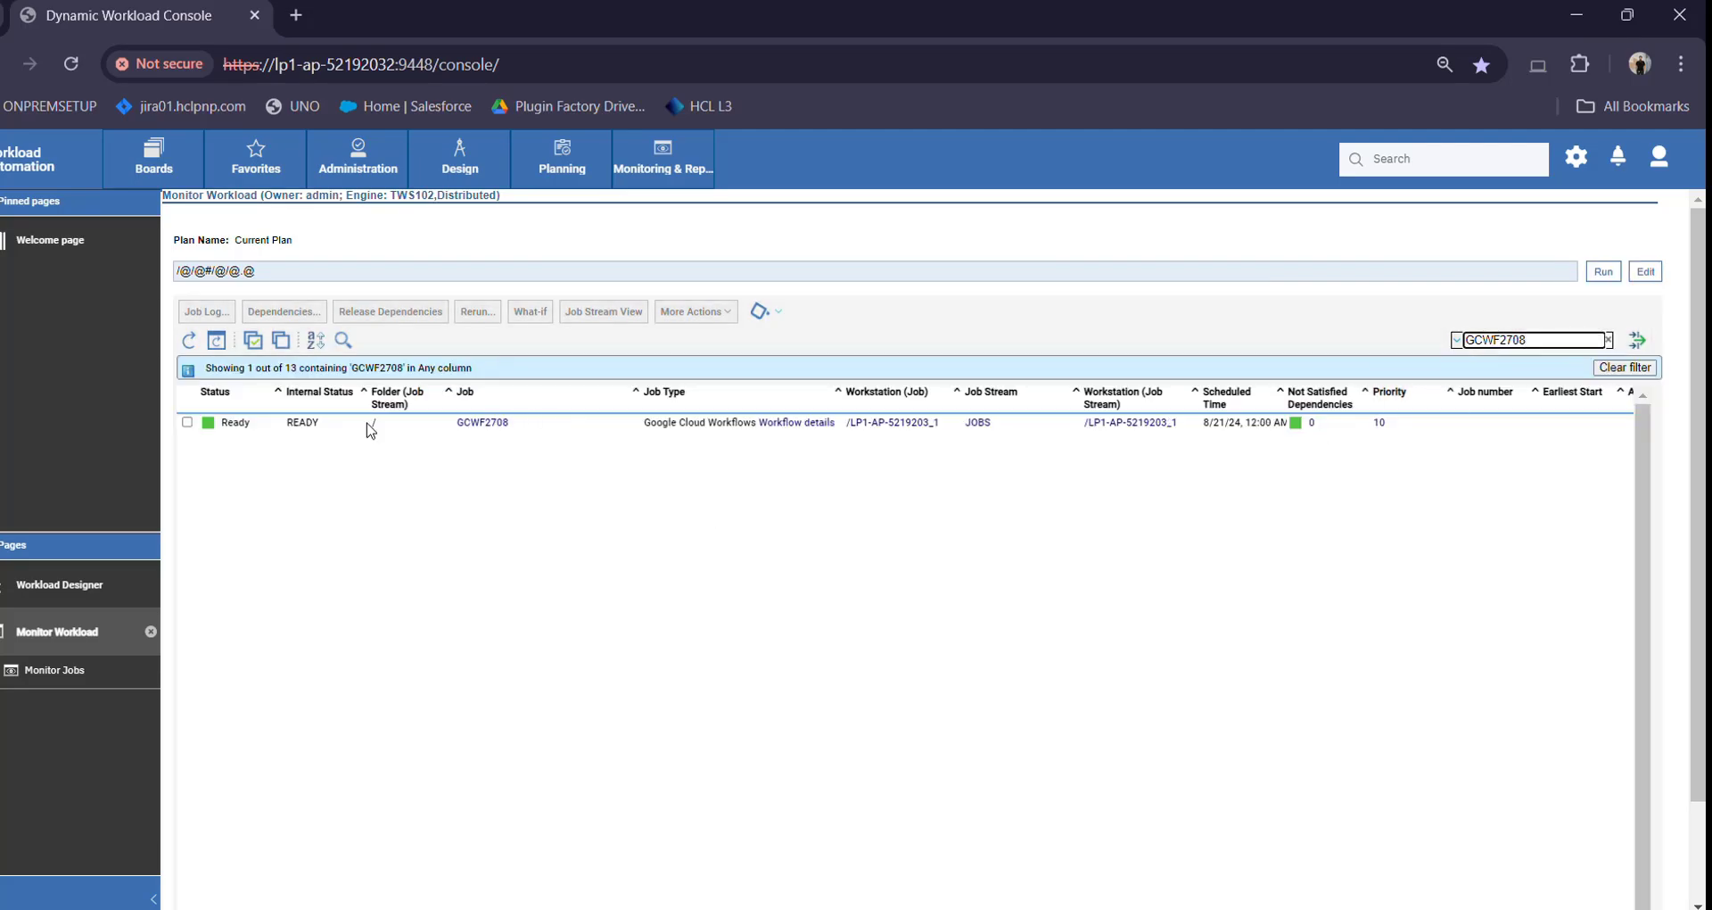
{"action": "left_click", "coordinate": [187, 423]}
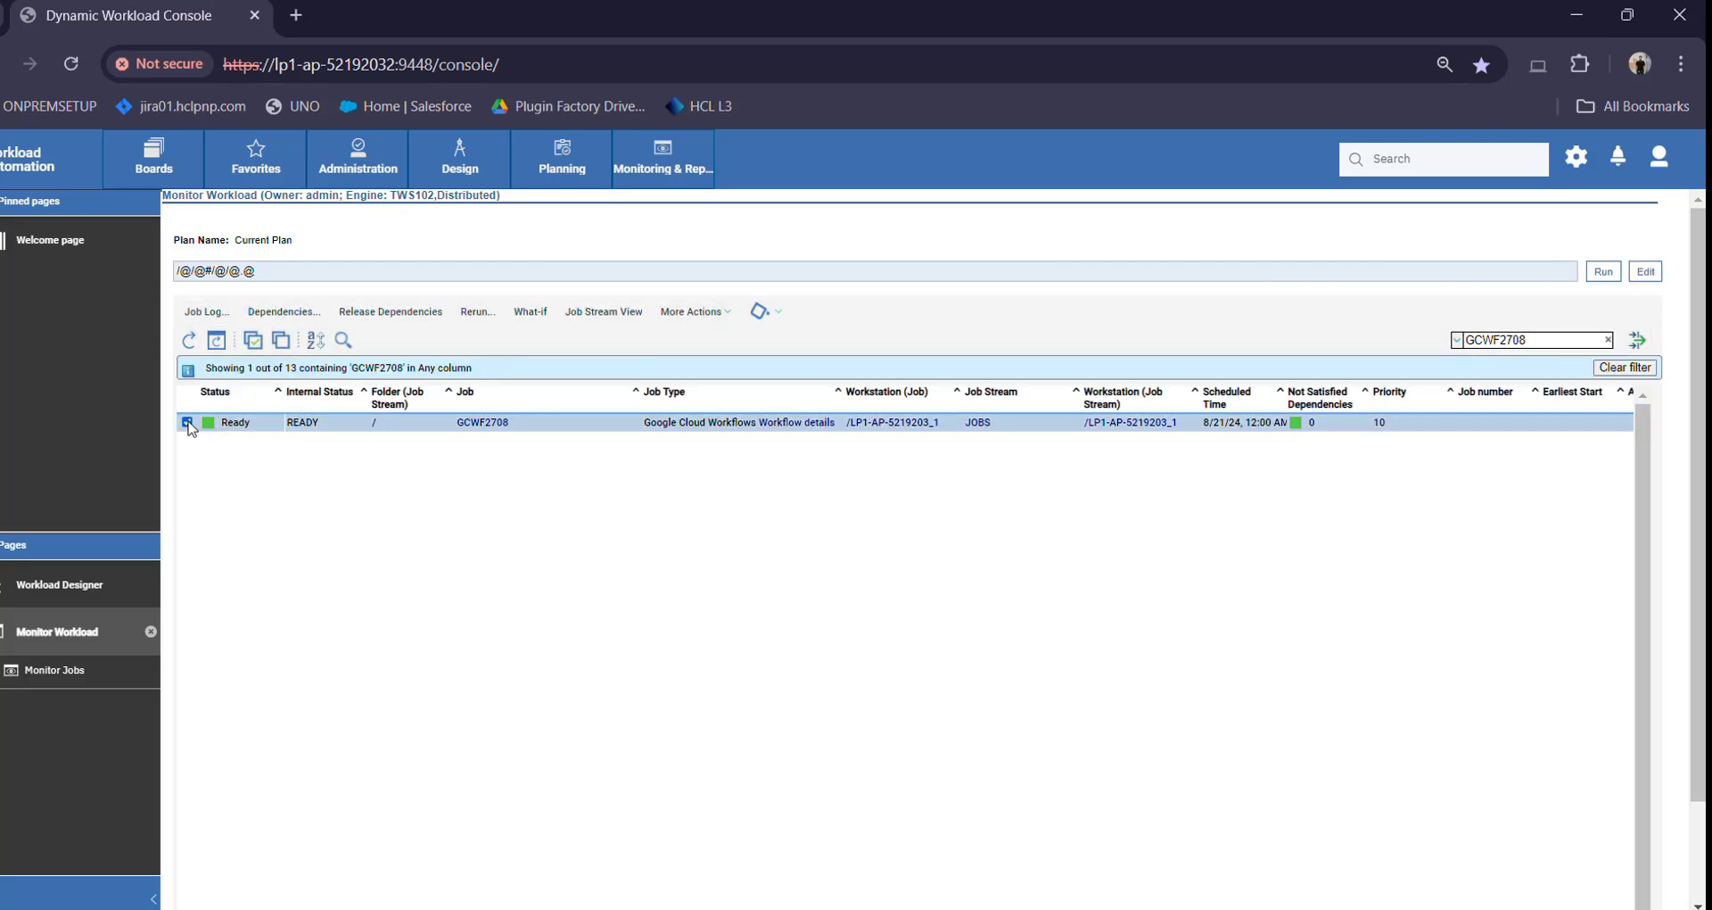
Raise GCWF2708's priority to 101
{"action": "left_click", "coordinate": [717, 328]}
{"action": "left_click", "coordinate": [727, 433]}
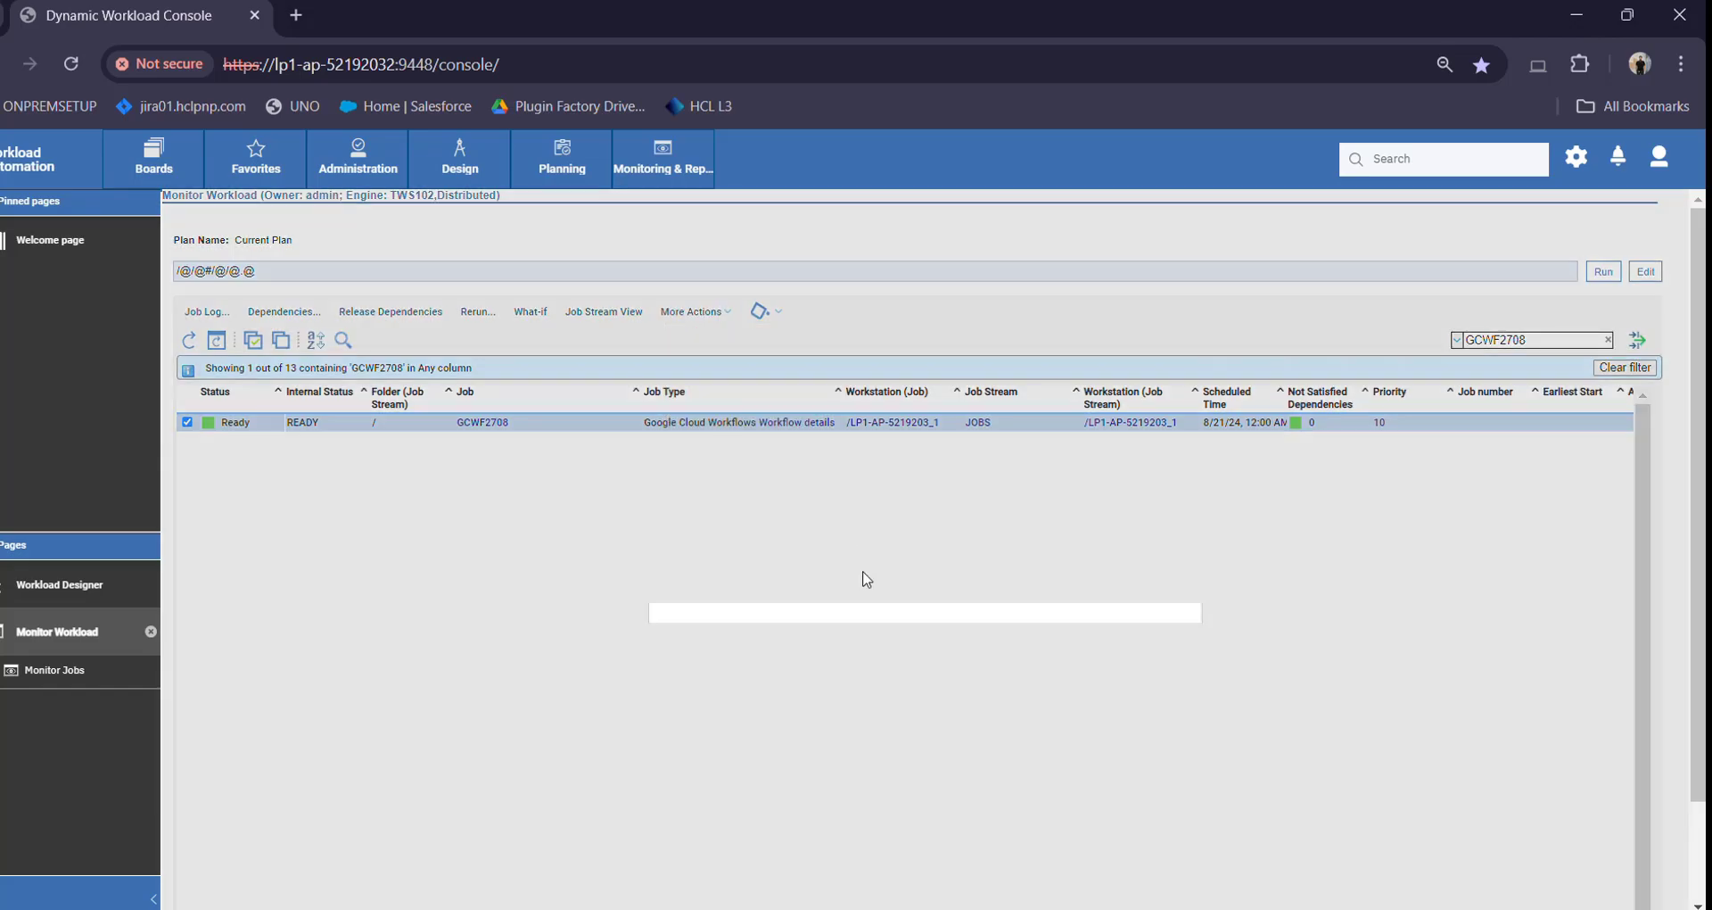
{"action": "left_click", "coordinate": [899, 670]}
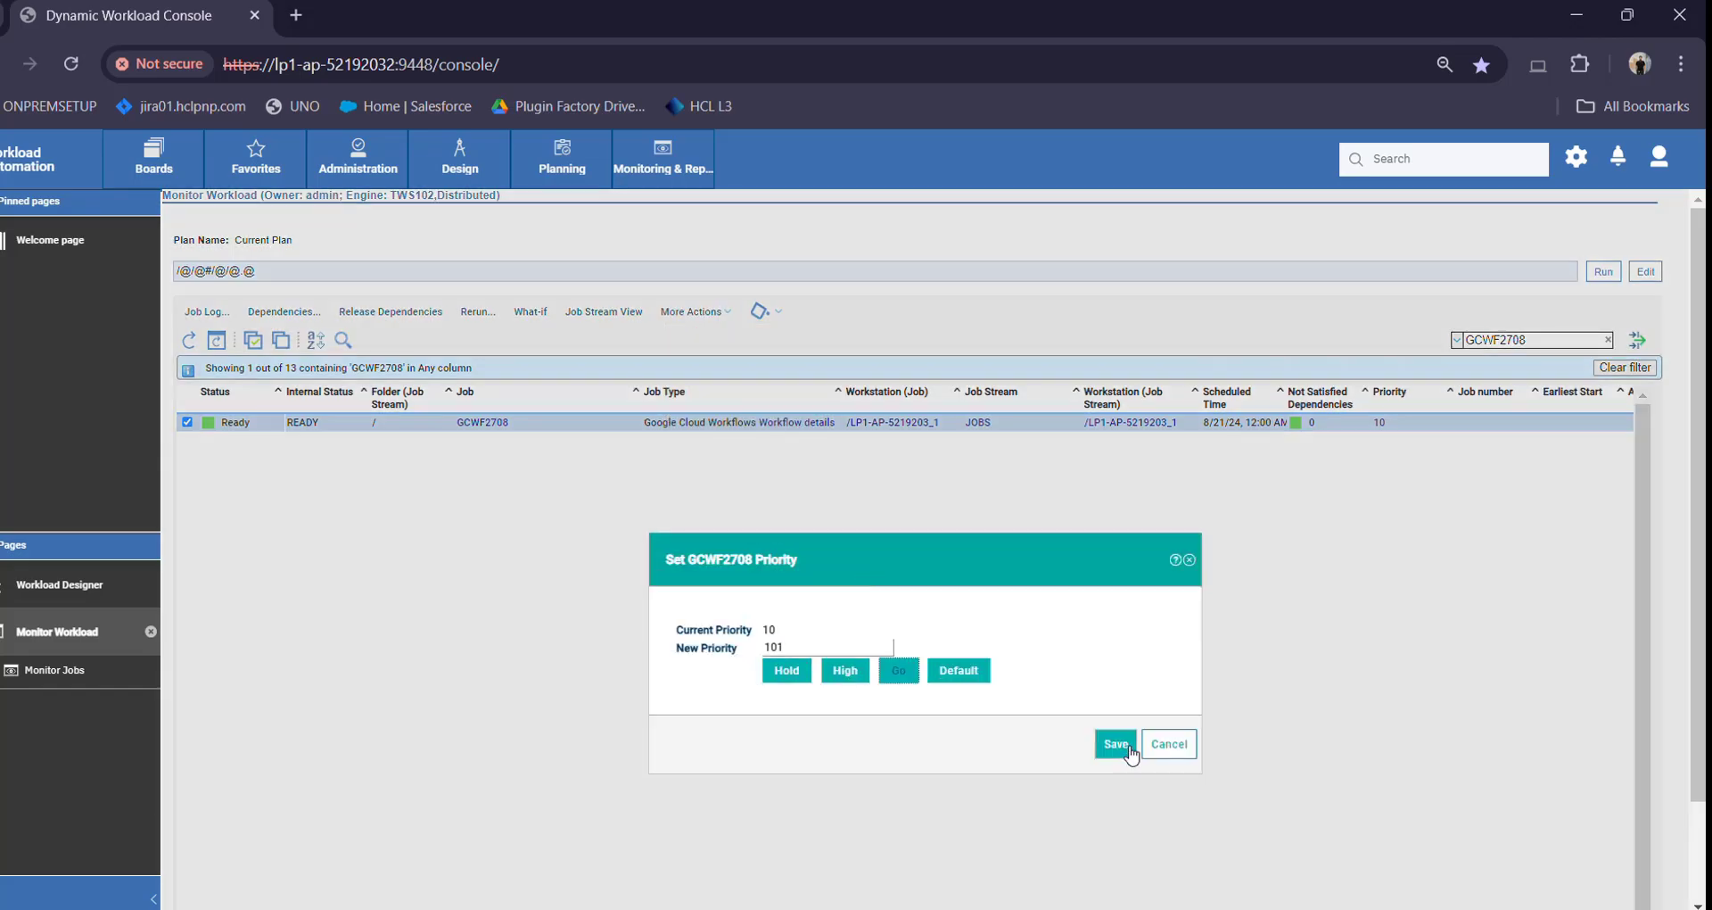
{"action": "left_click", "coordinate": [1116, 743]}
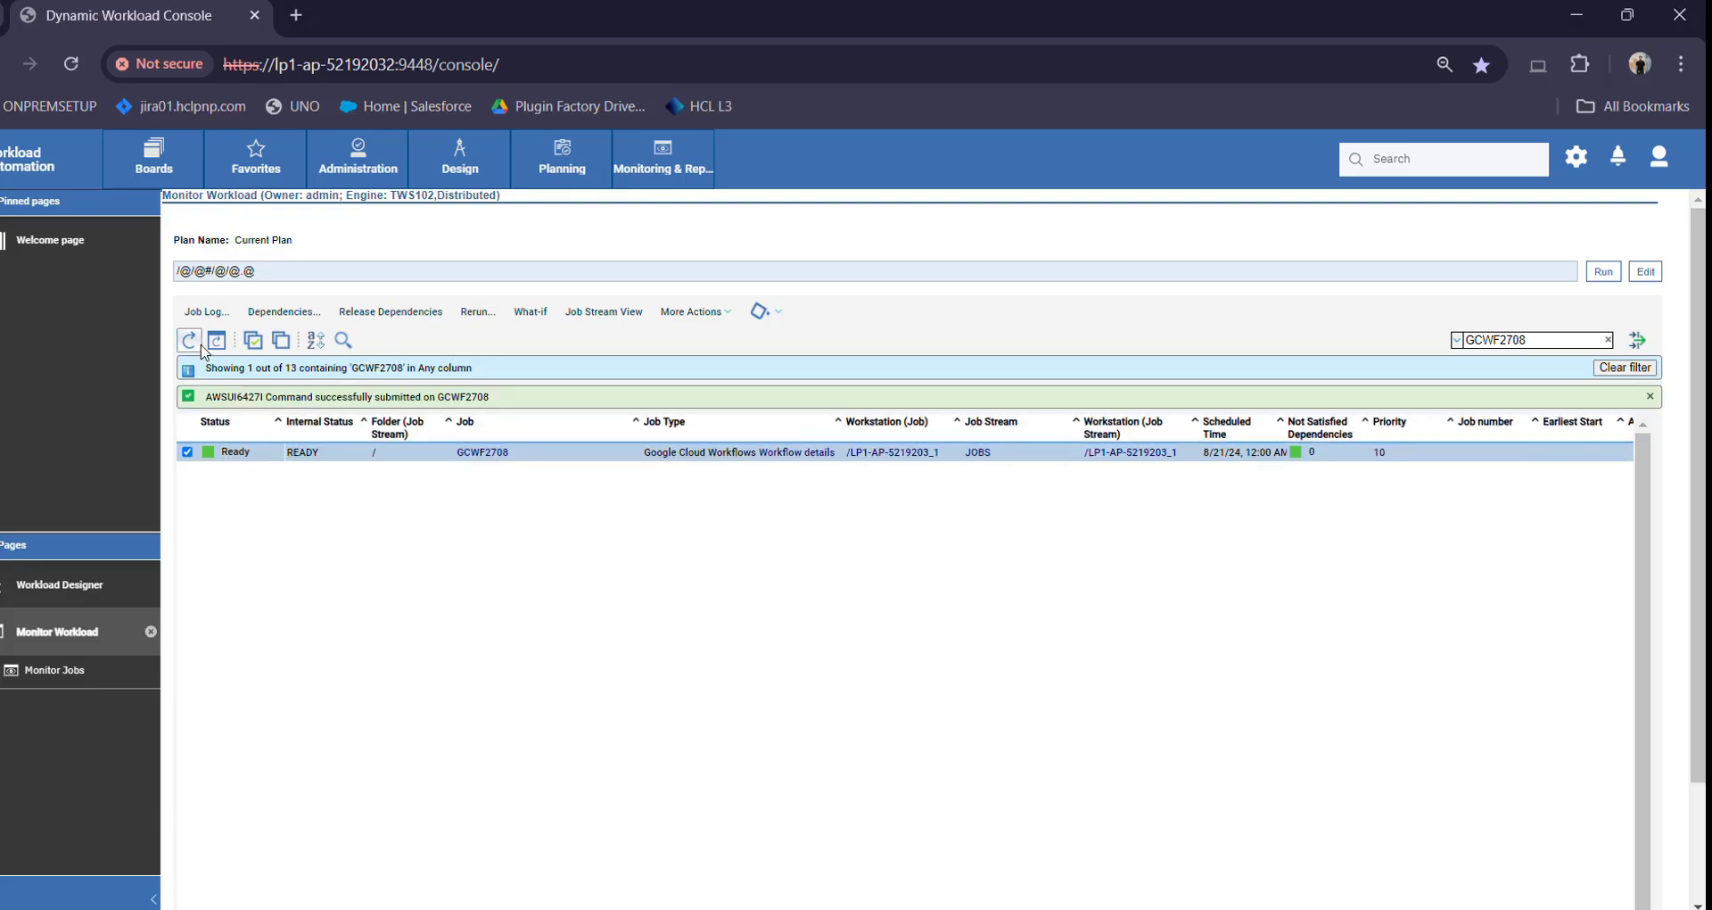
Refresh the job list until GCWF2708 shows Successful
{"action": "left_click", "coordinate": [199, 346]}
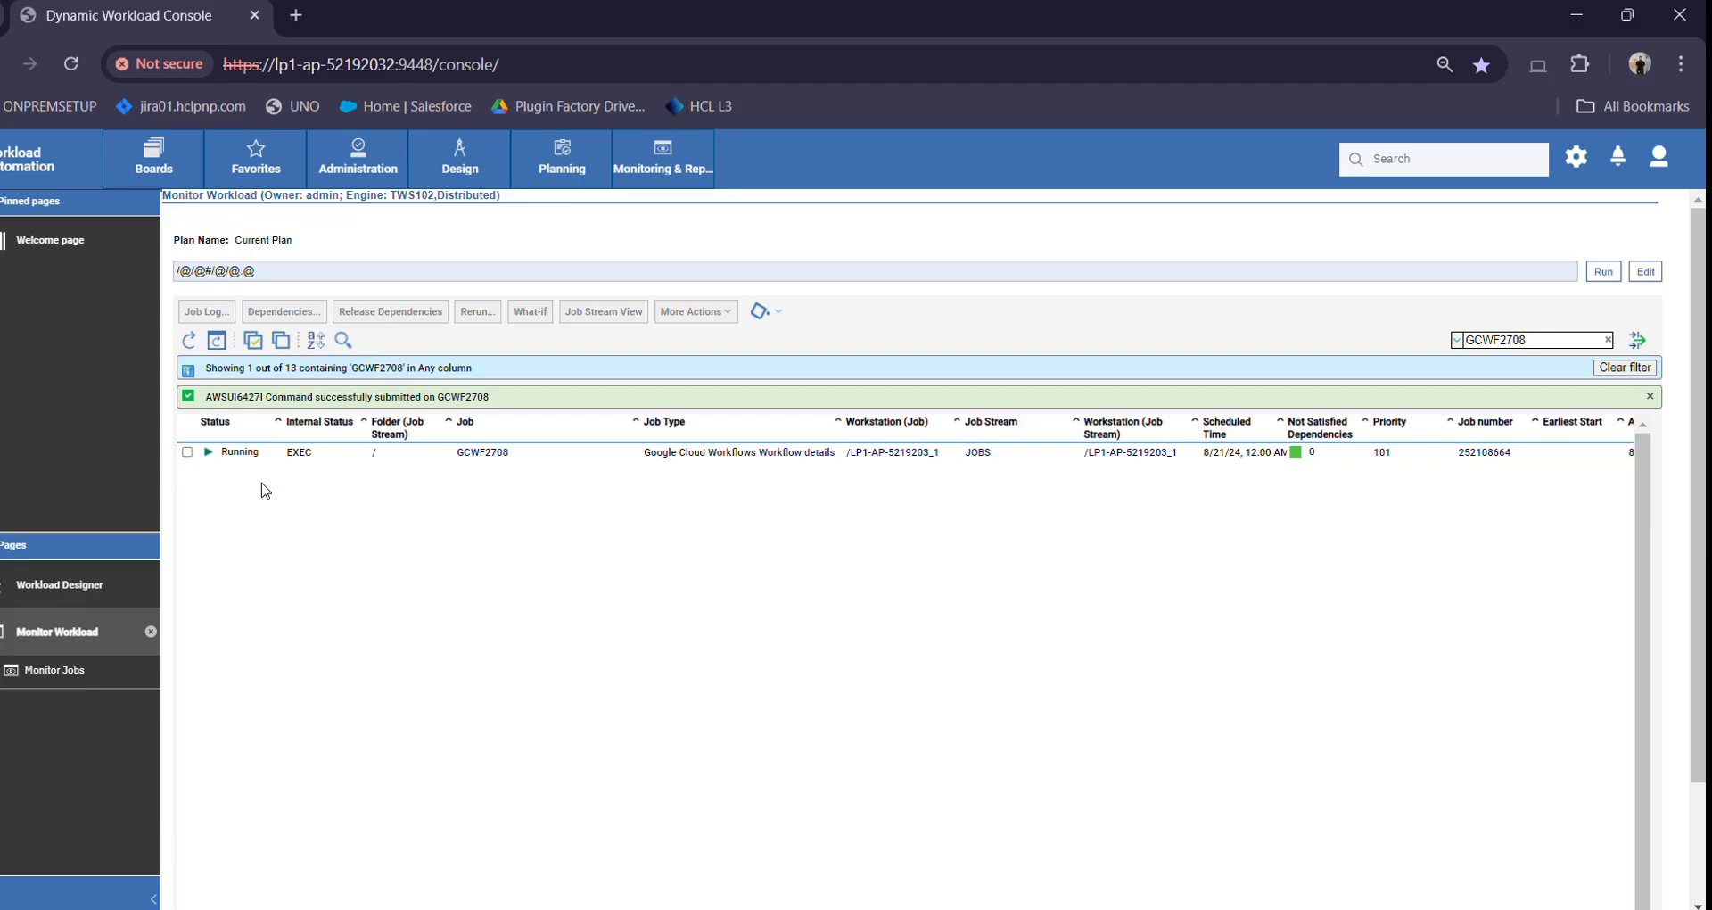
{"action": "left_click", "coordinate": [190, 342]}
{"action": "left_click", "coordinate": [191, 342]}
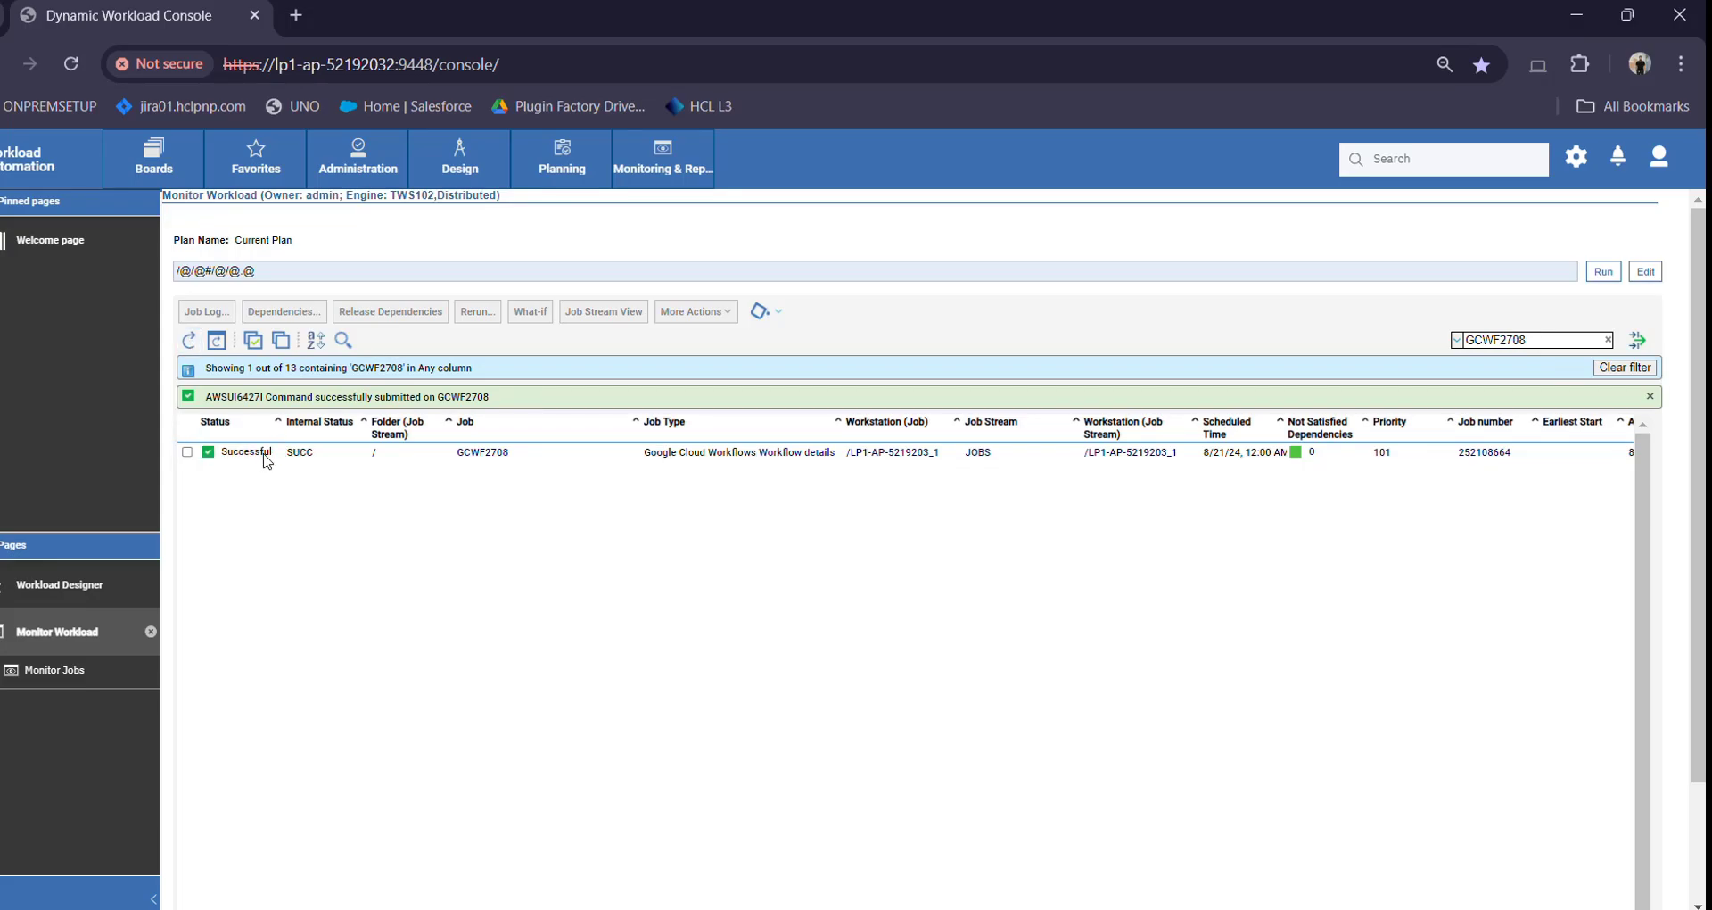